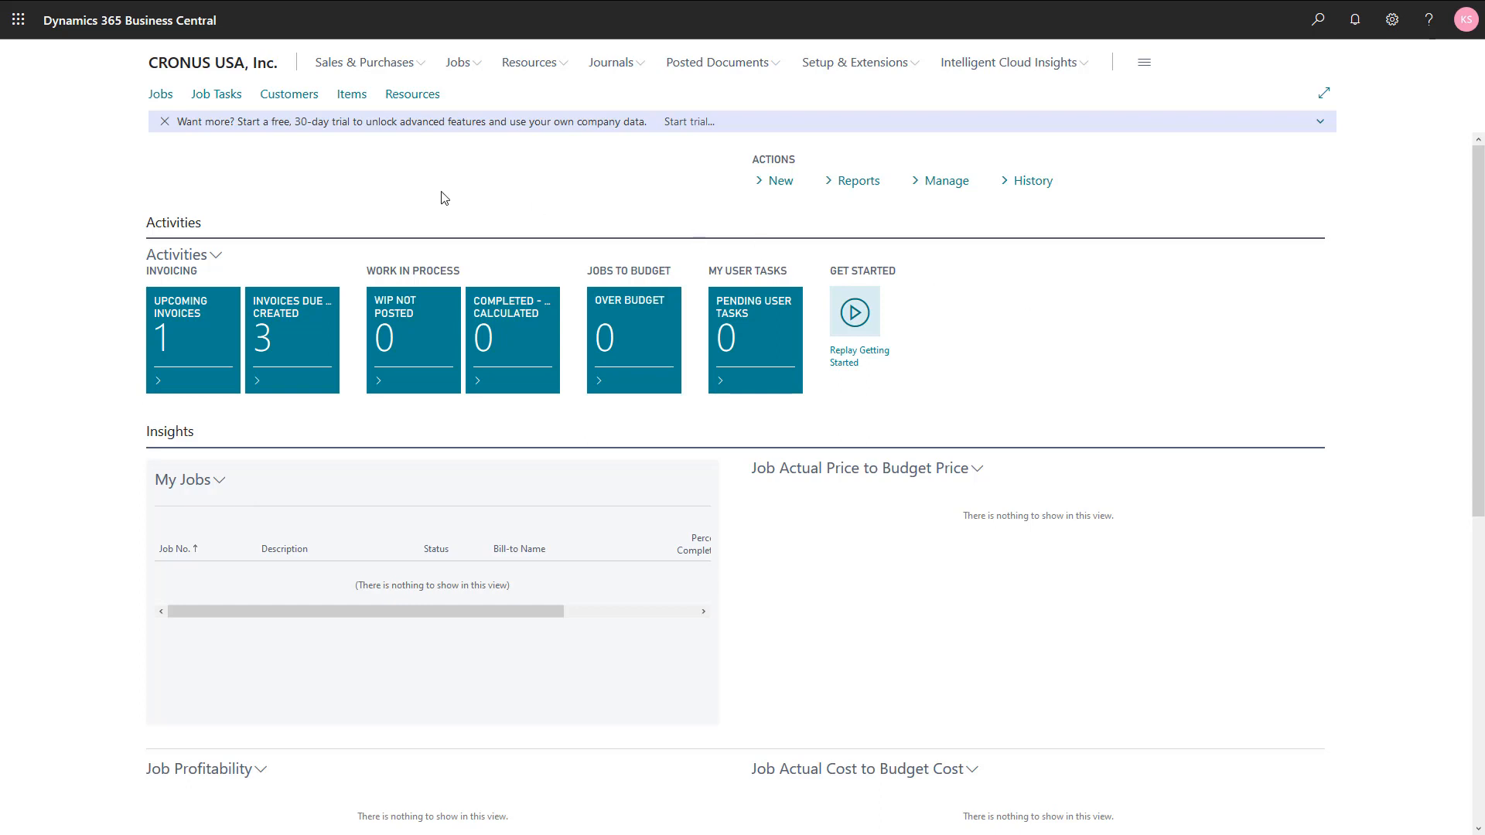
Step: Open the job task lines of job J00020, Set up work areas
click(161, 96)
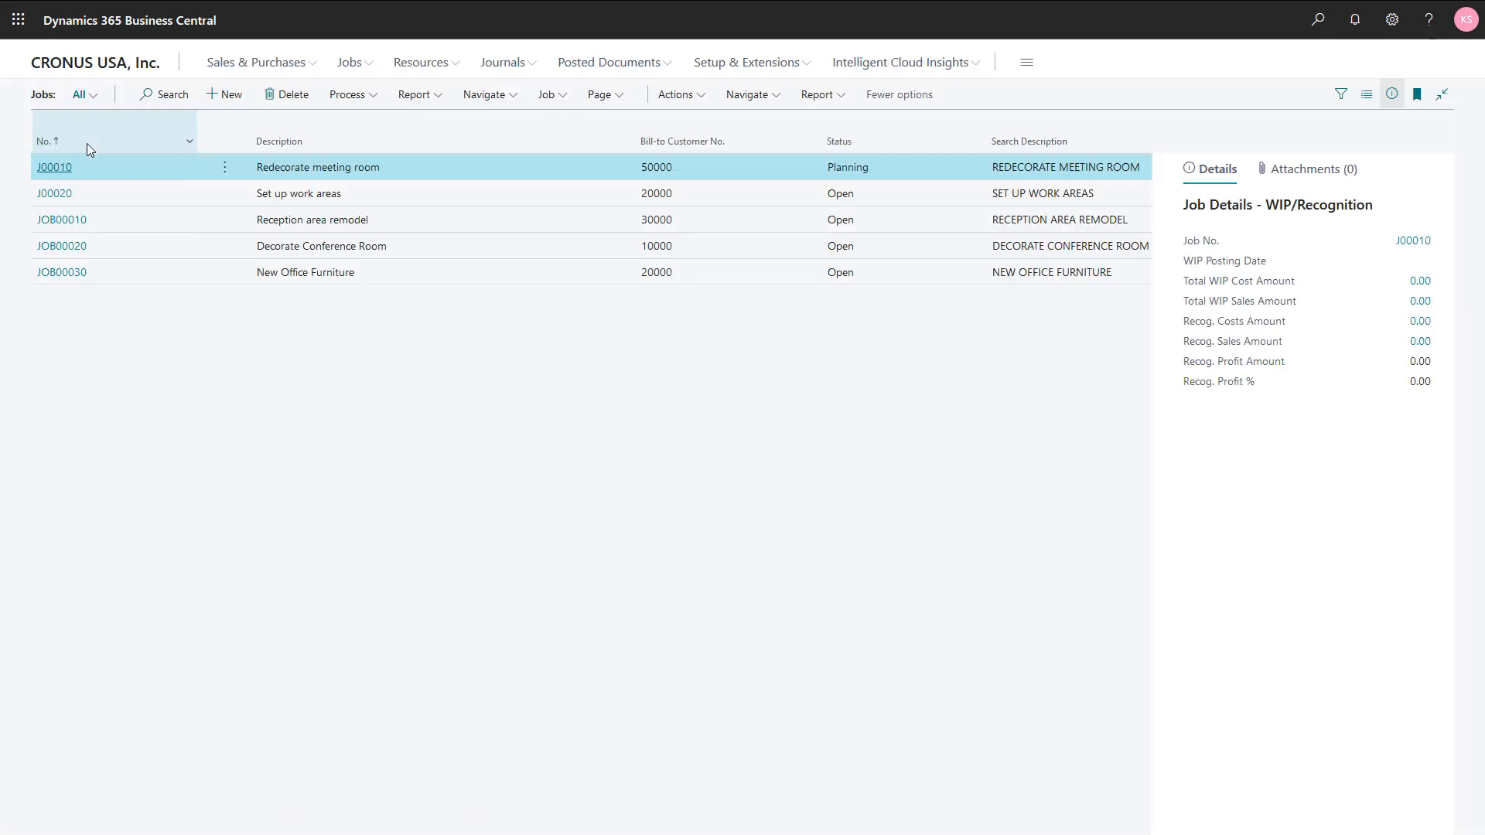
click(368, 200)
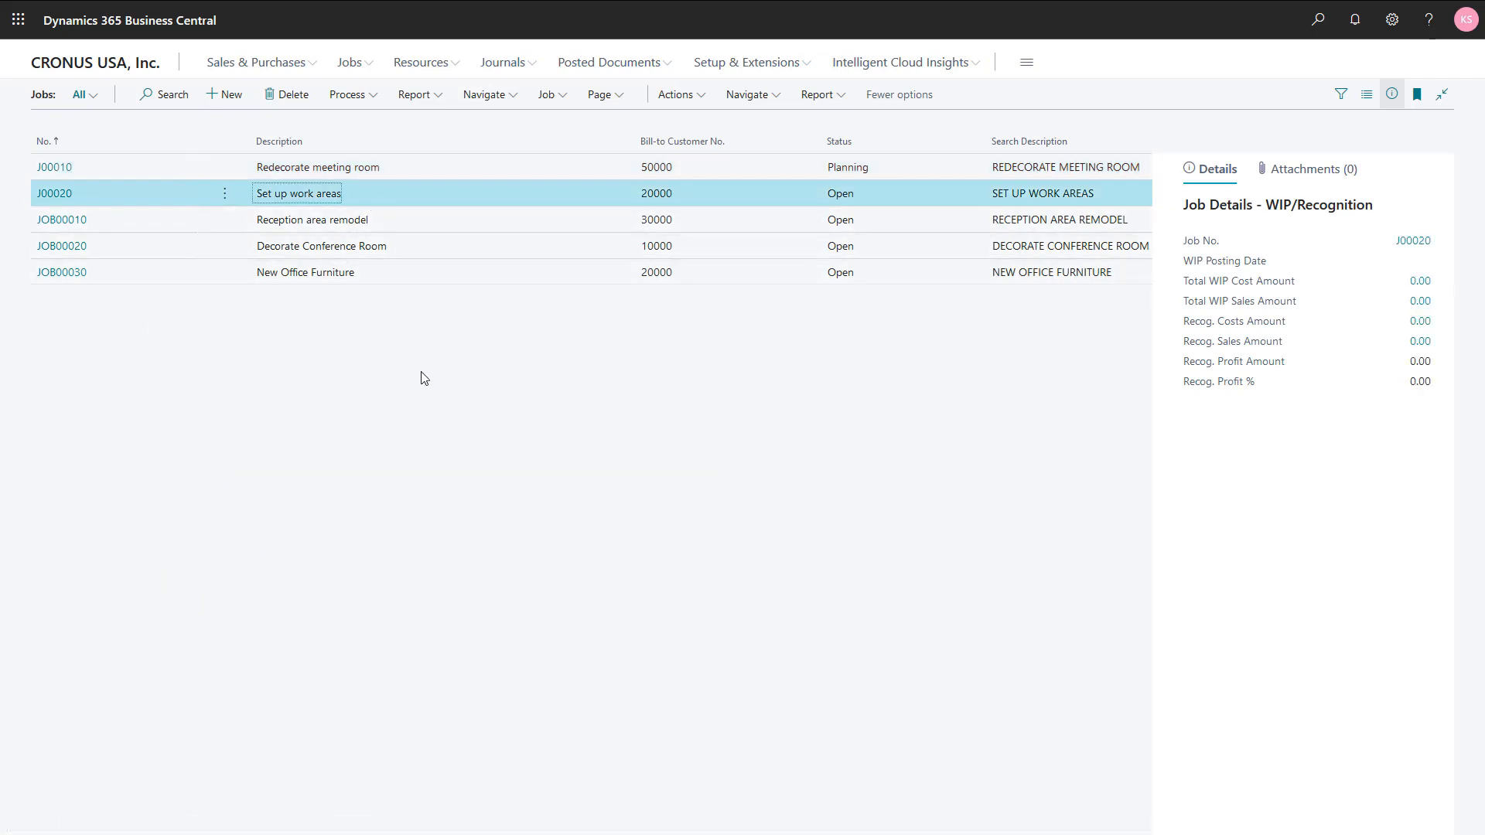
click(498, 100)
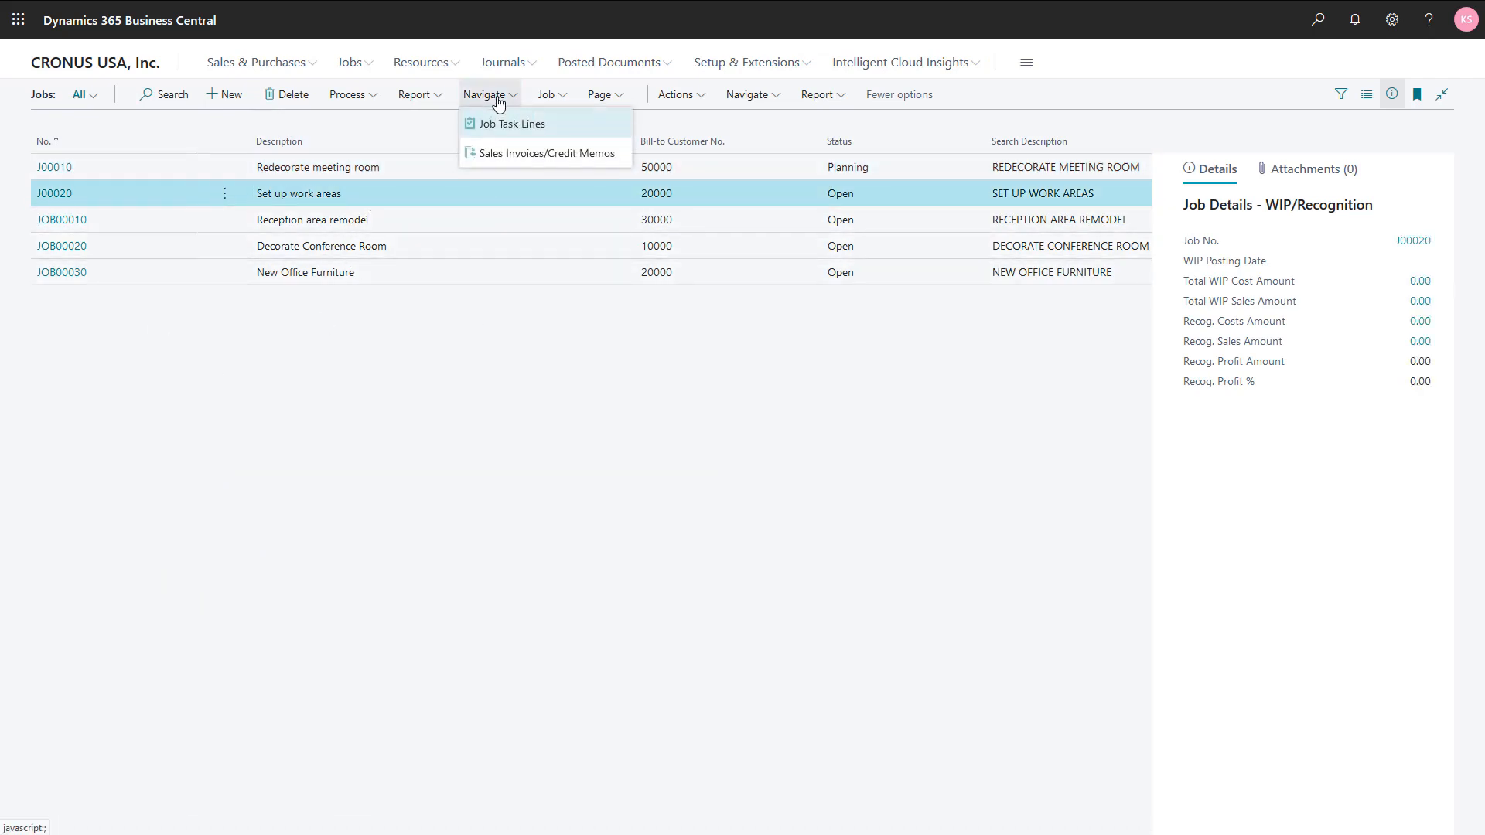
click(499, 122)
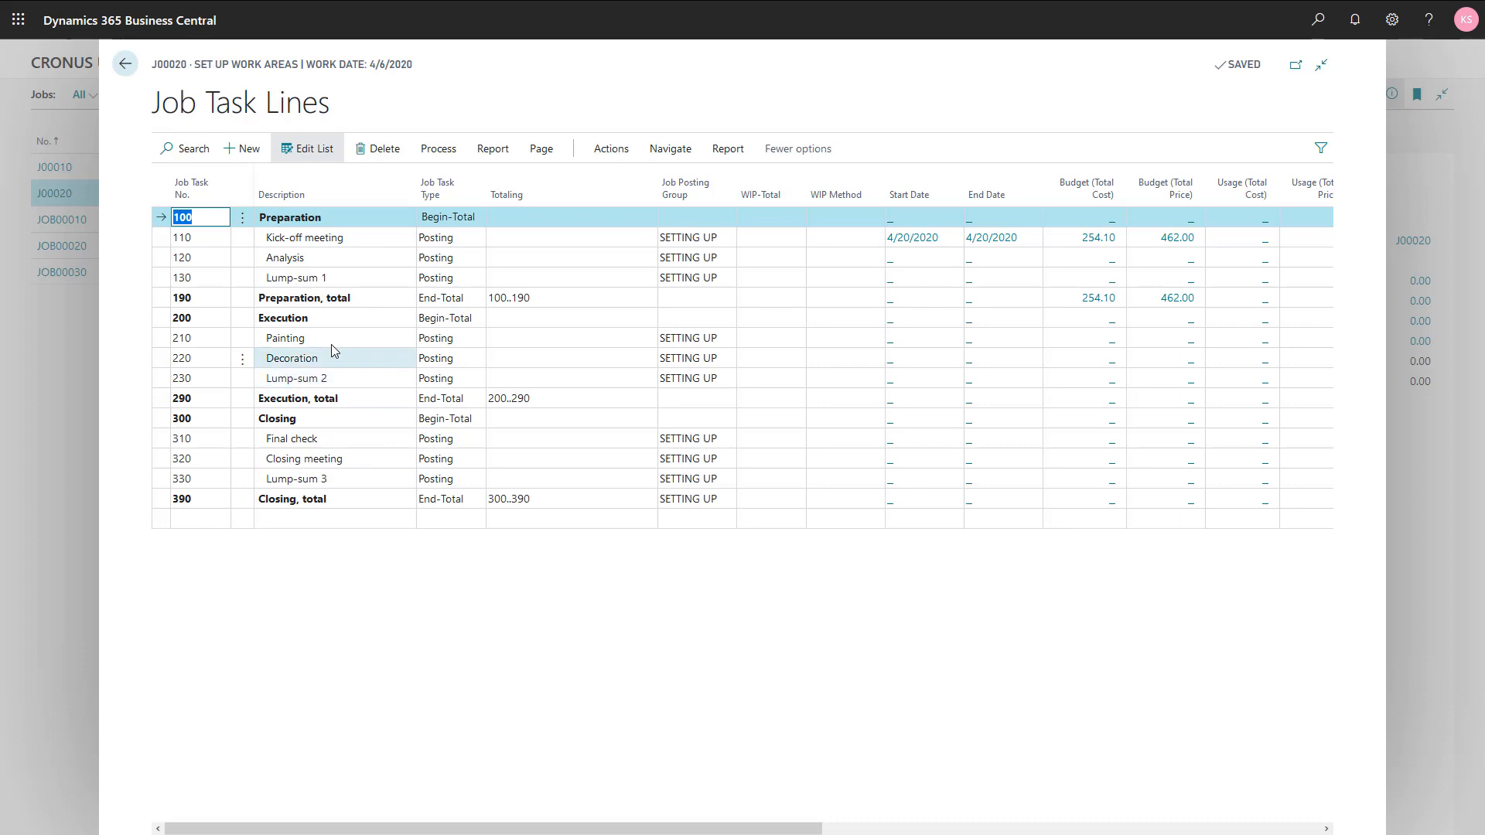
Step: Start a Billable planning line for the Lump-sum 1 task with a planning date of 4/30/2020
click(345, 280)
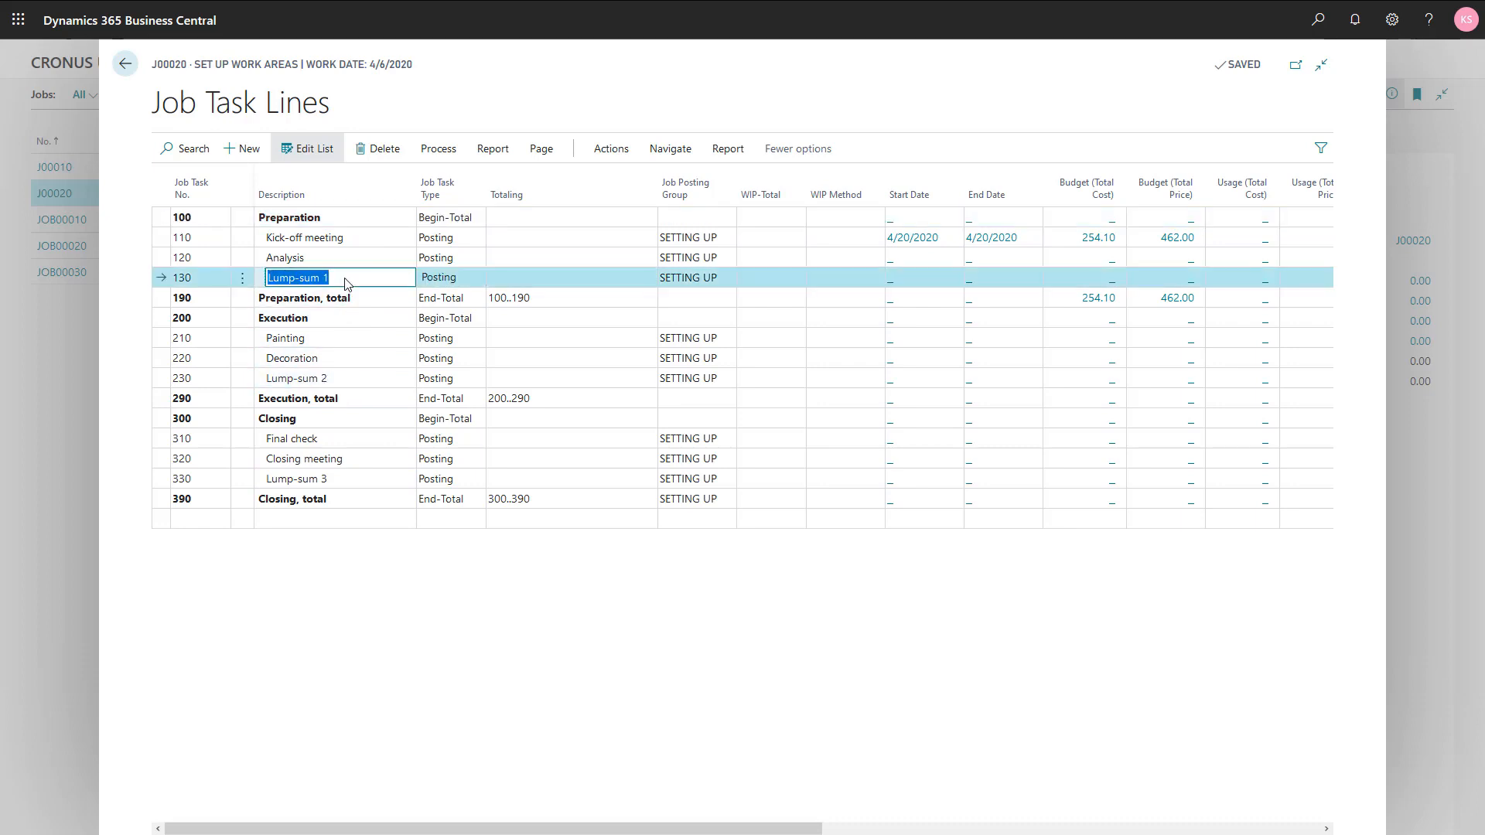
click(452, 151)
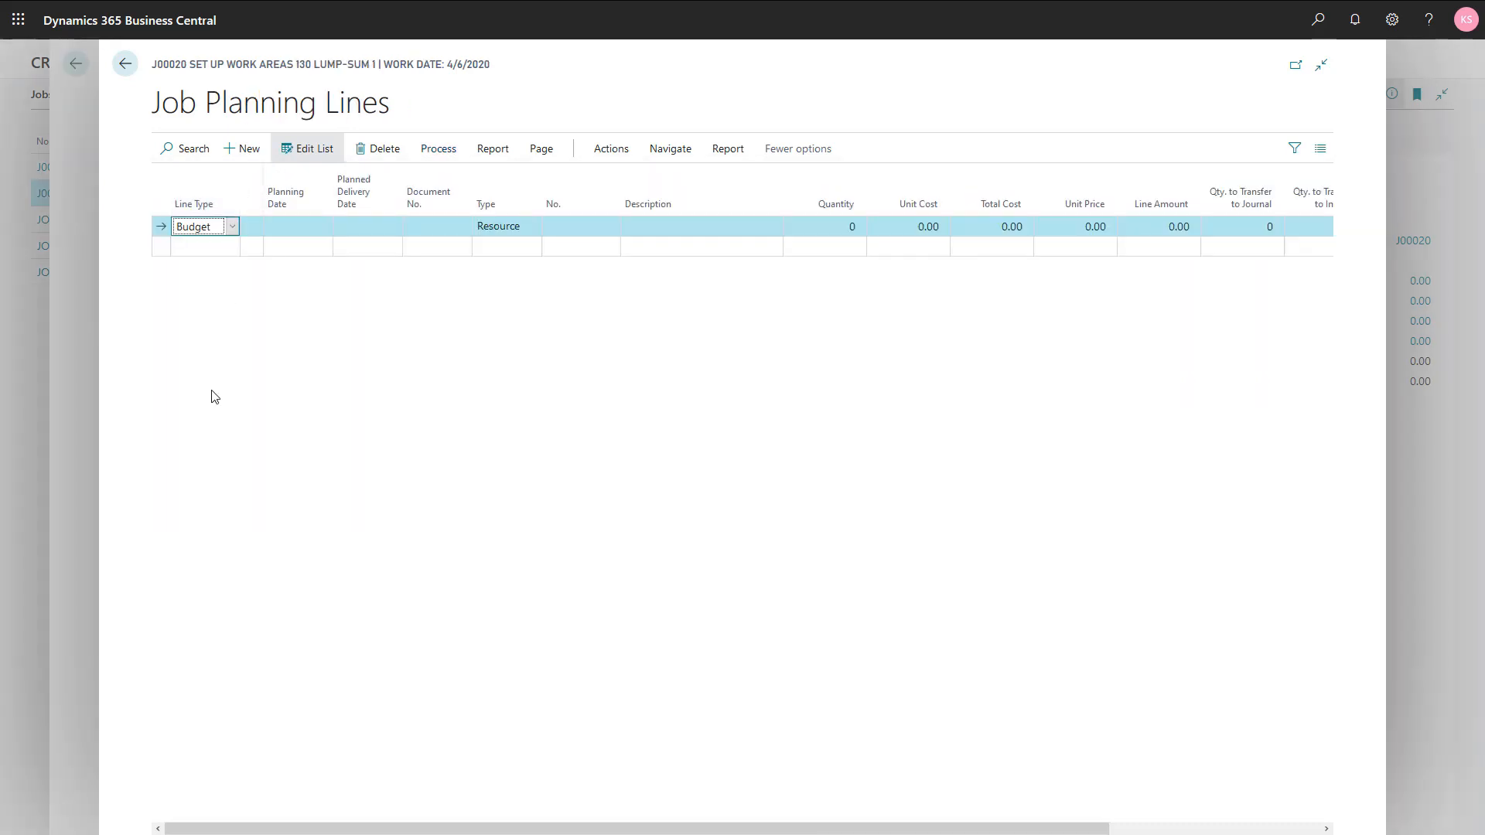
click(232, 227)
click(231, 265)
key(Tab)
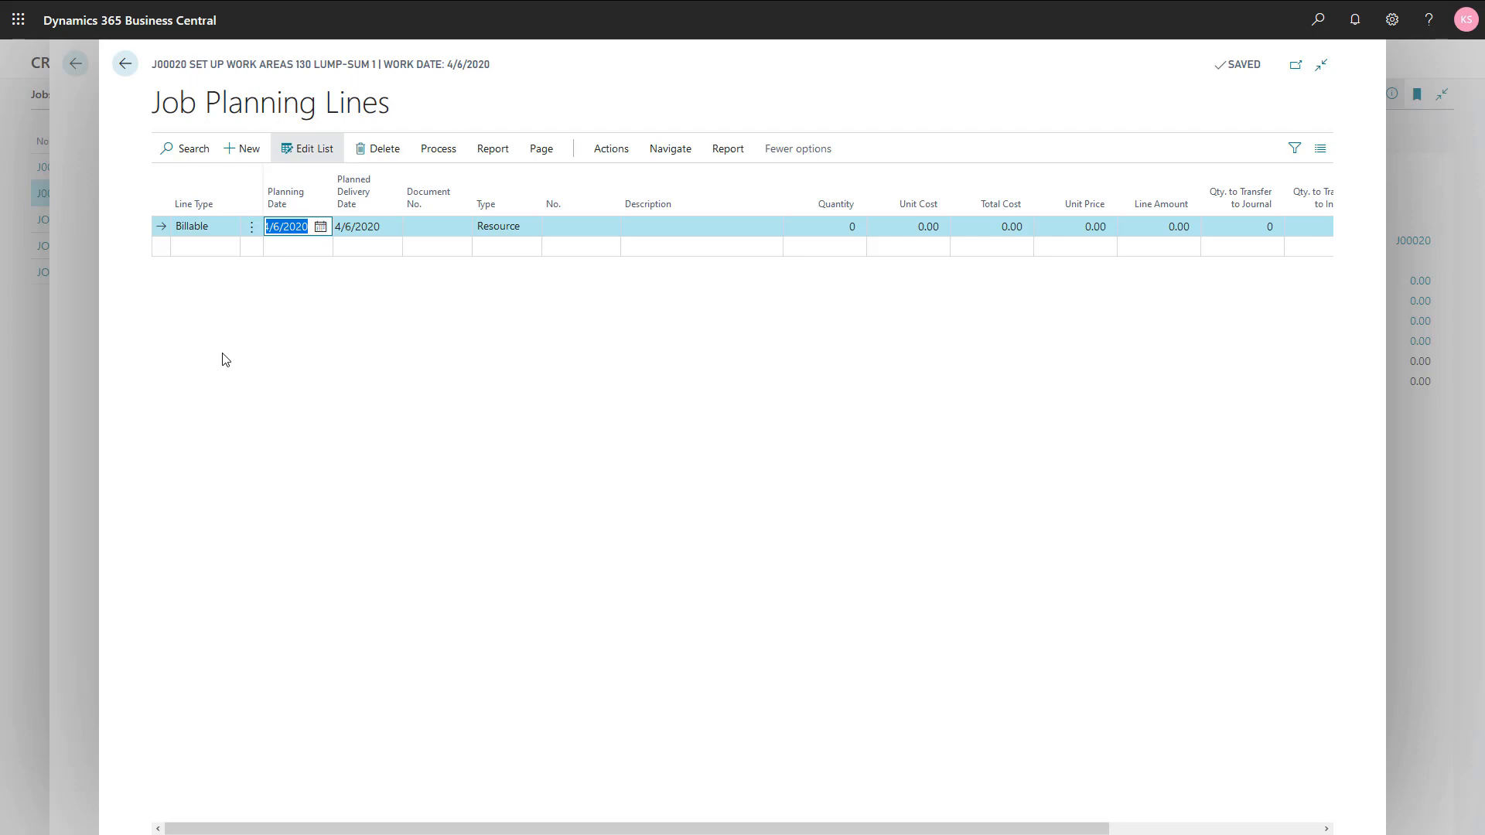
text(4/30)
key(Tab)
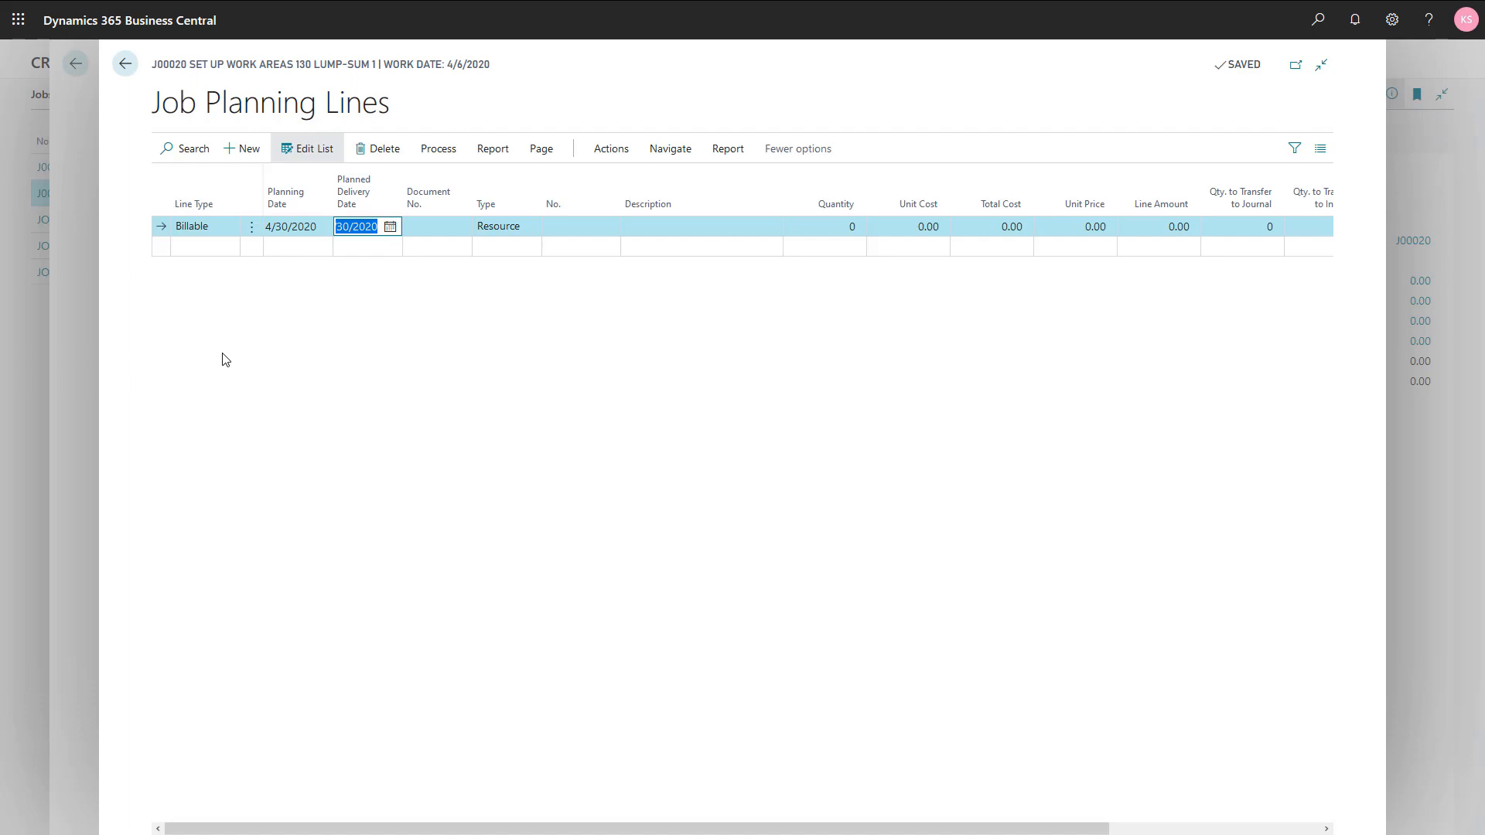
key(Tab)
key(Tab)
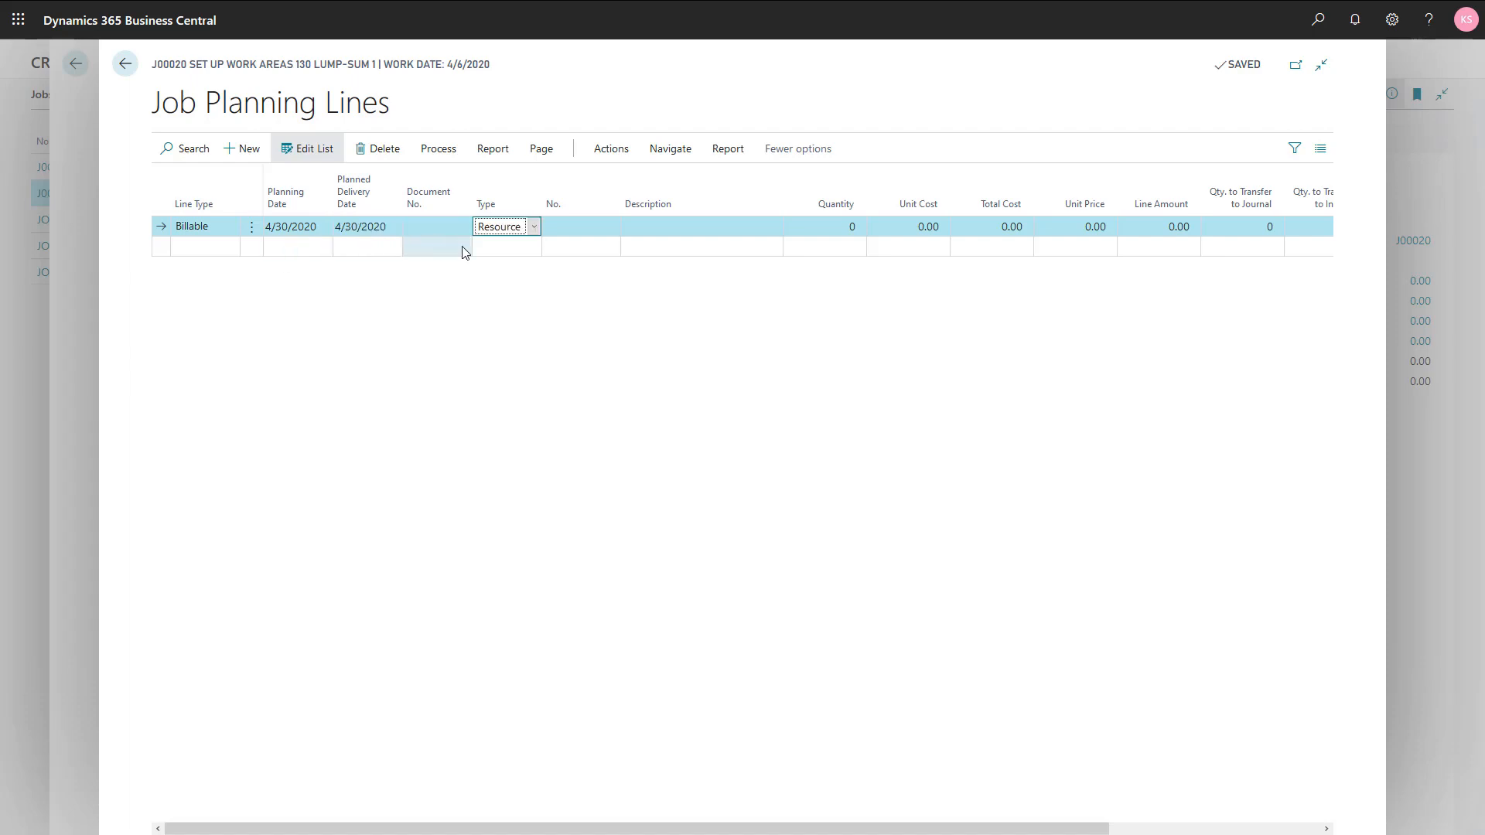
Step: Set the planning line's type to G/L Account and choose account 40100, Income, Services
click(533, 227)
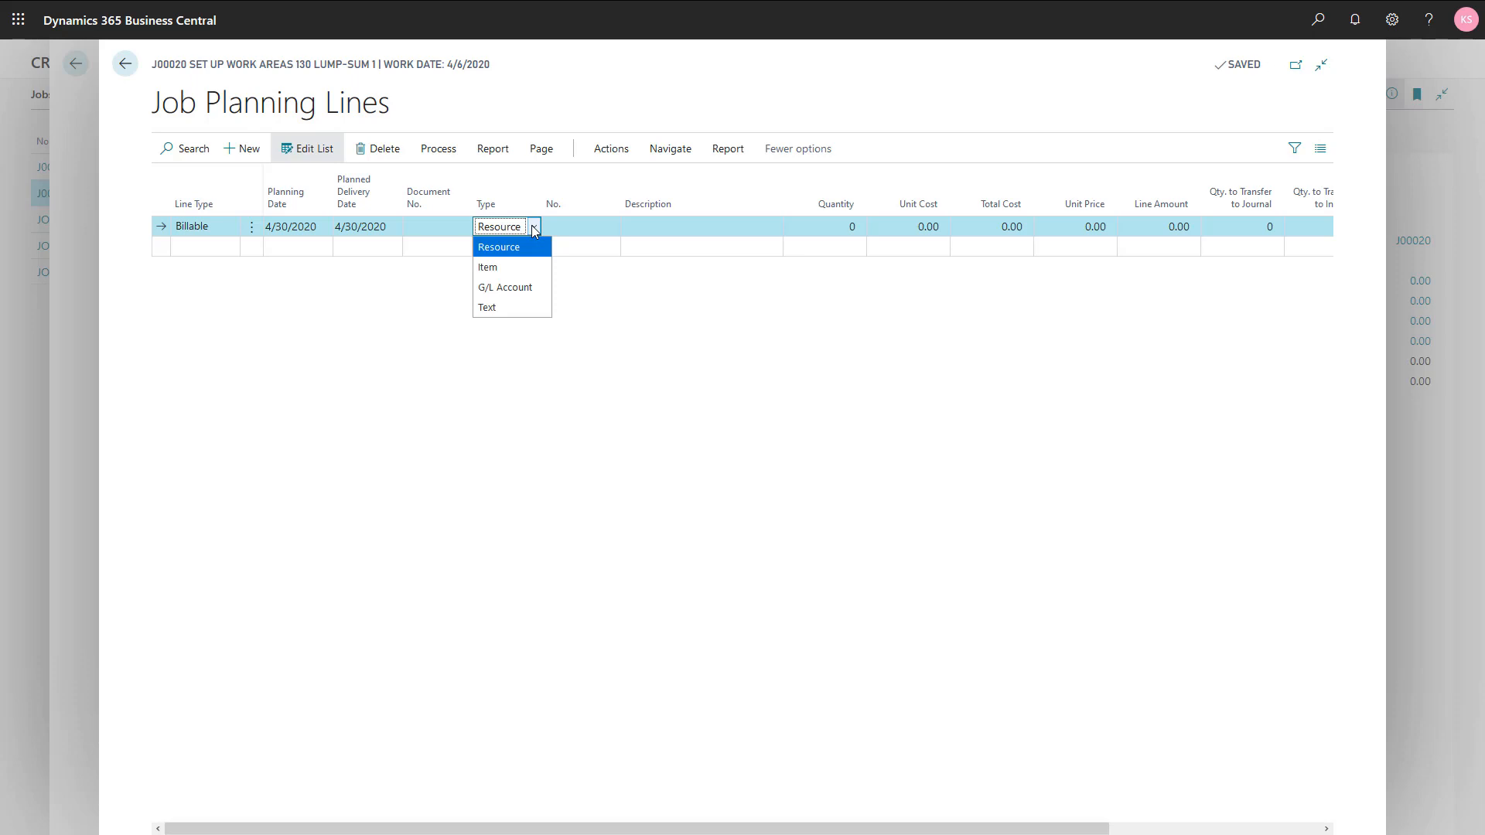
click(514, 288)
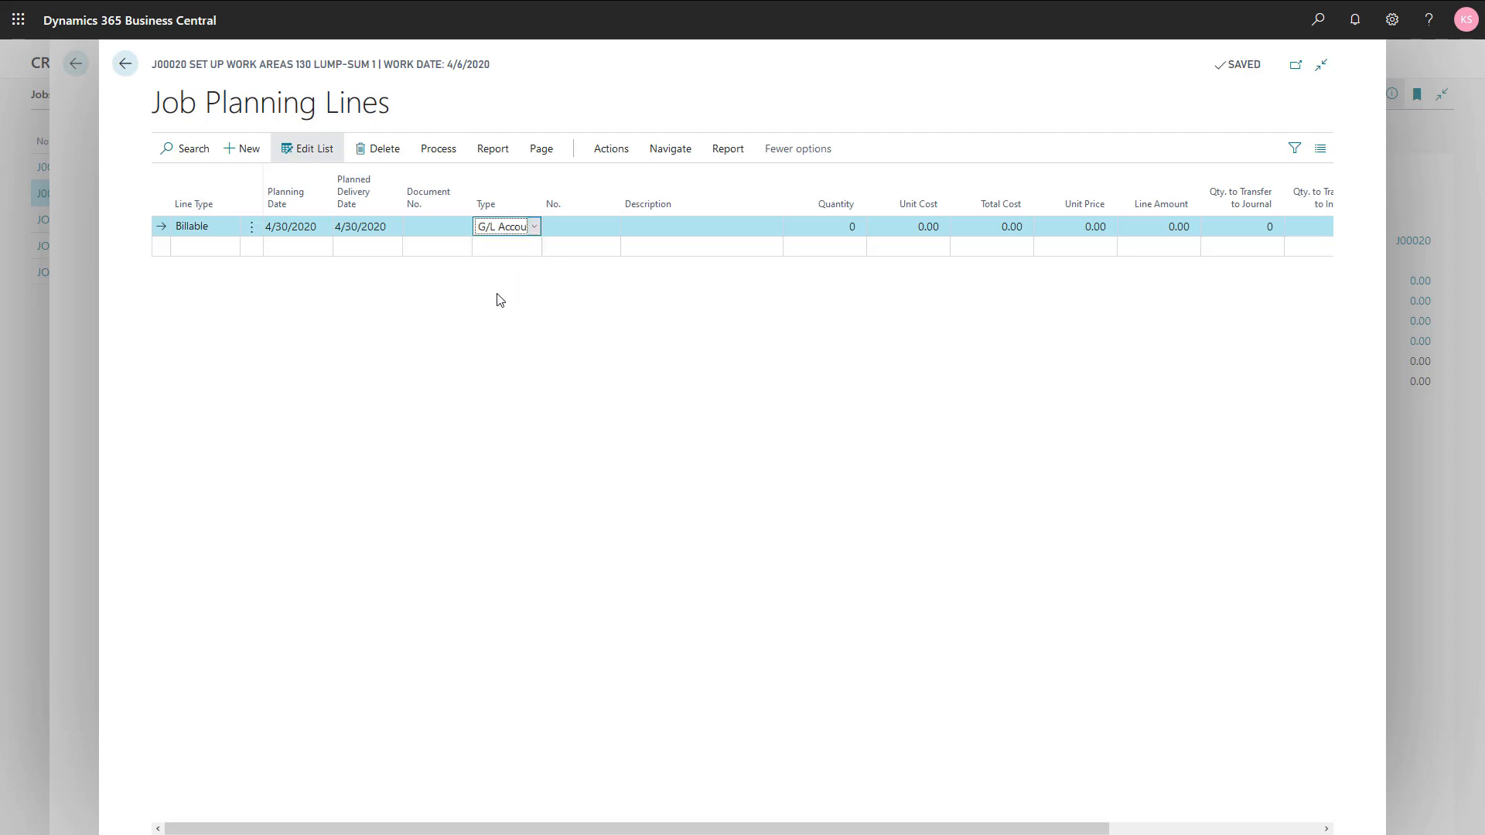
key(Tab)
text(inco)
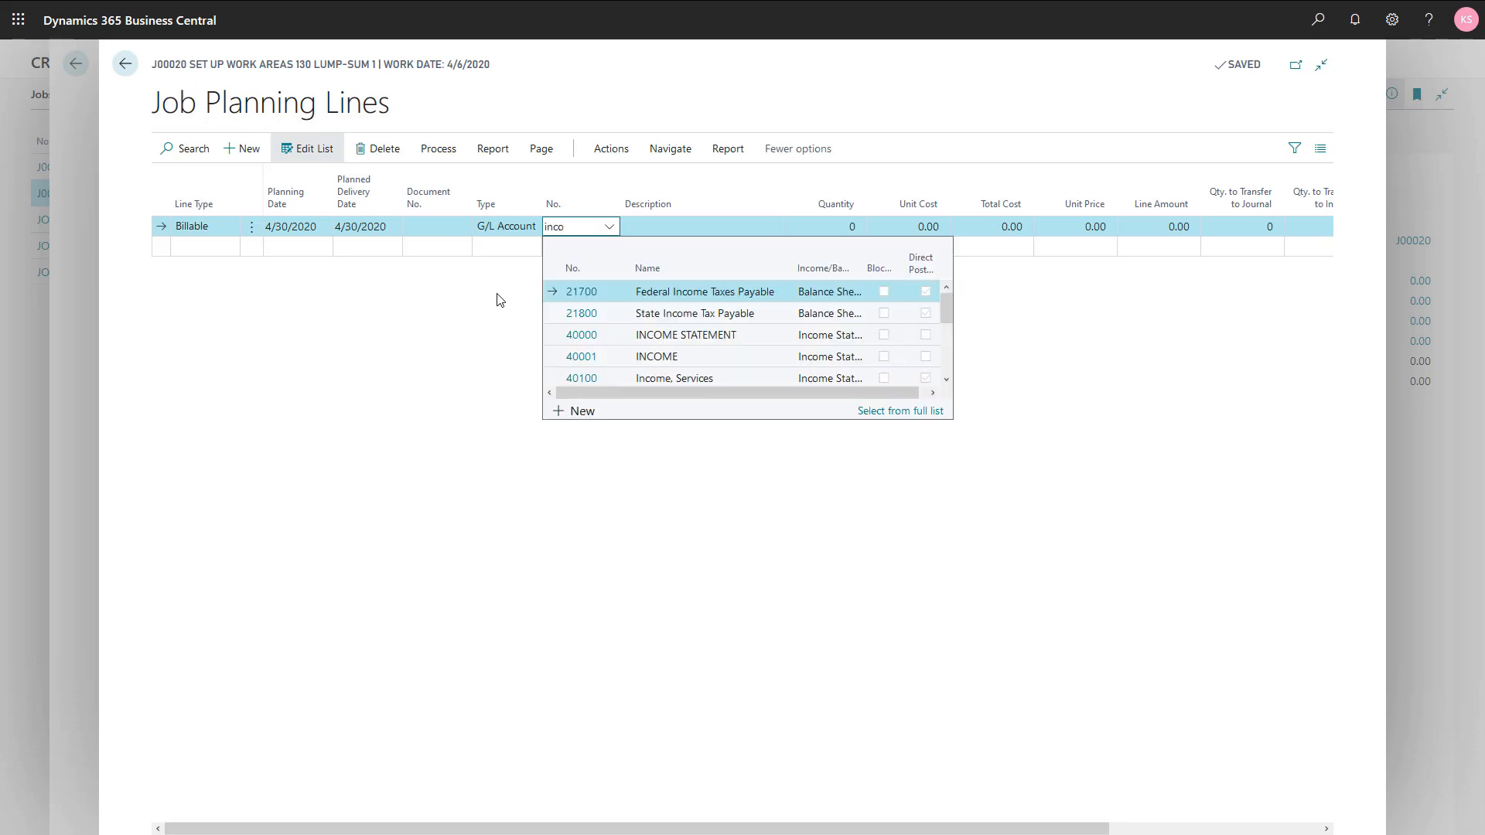
click(947, 380)
click(947, 380)
click(946, 379)
click(947, 379)
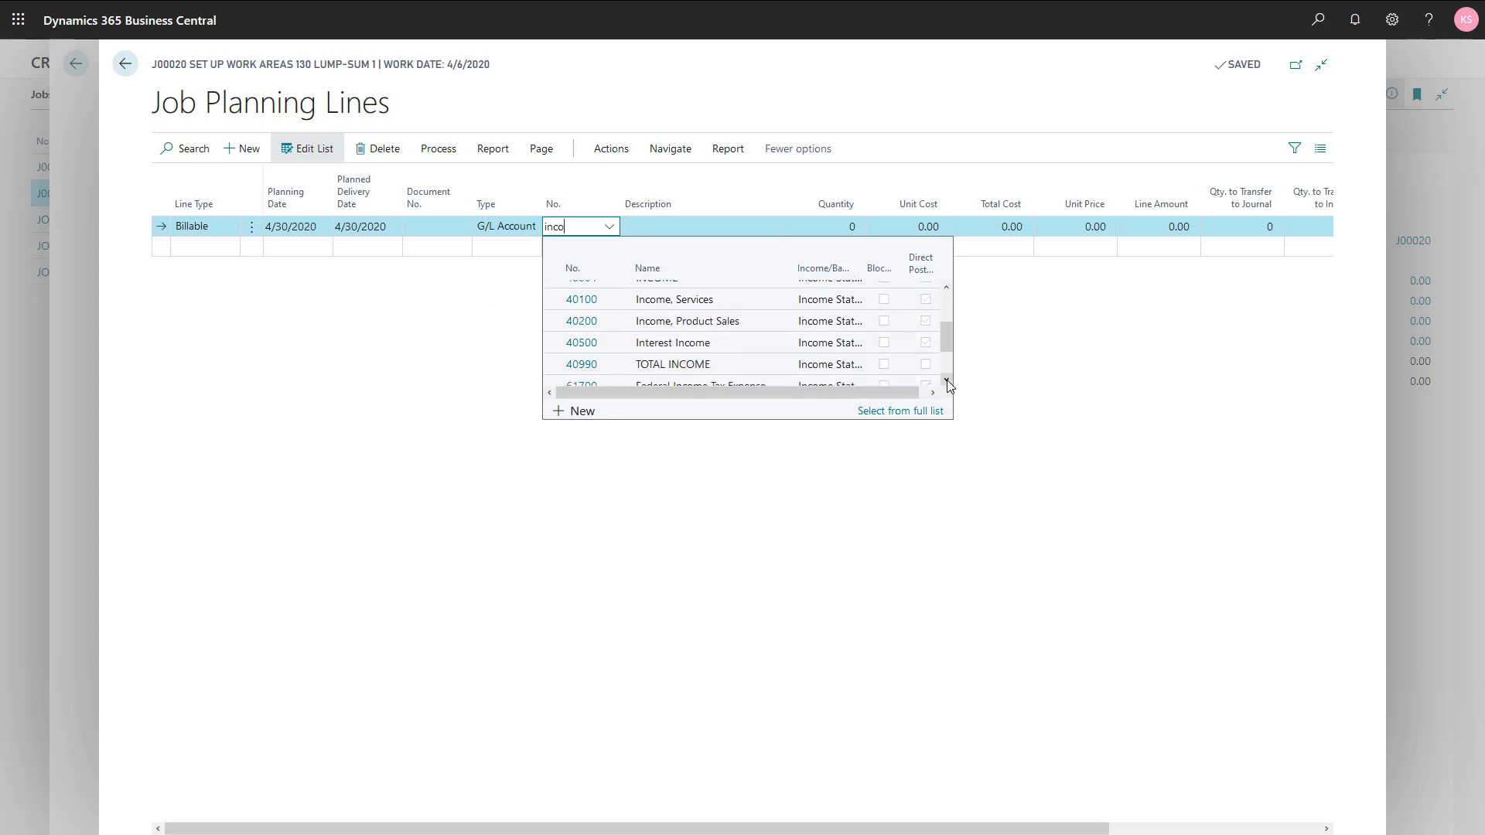
click(695, 299)
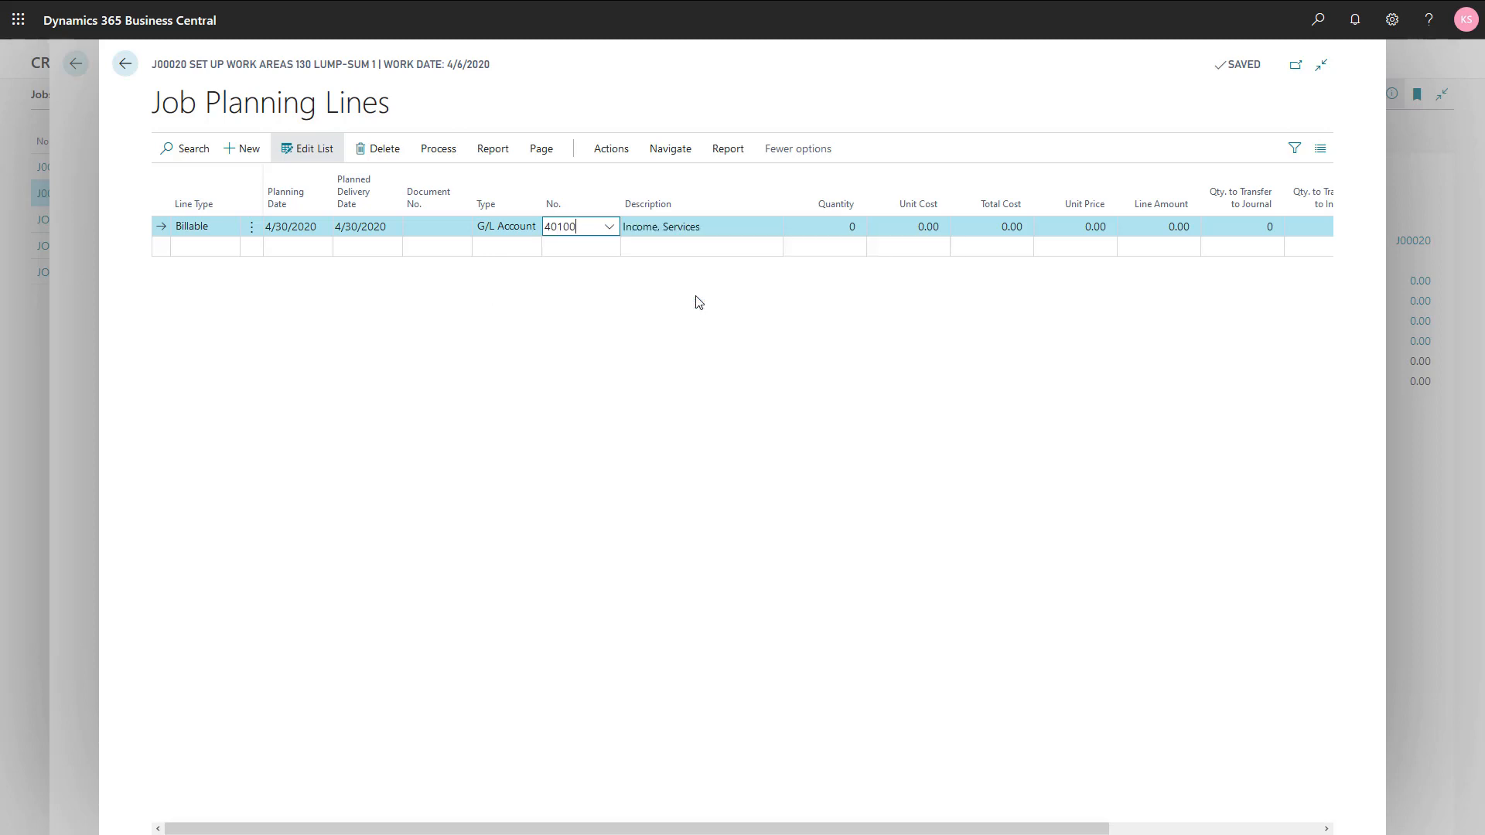
Step: Give the planning line a quantity of 1 and a unit price of 8,000, and close the planning lines
key(Tab)
key(Tab)
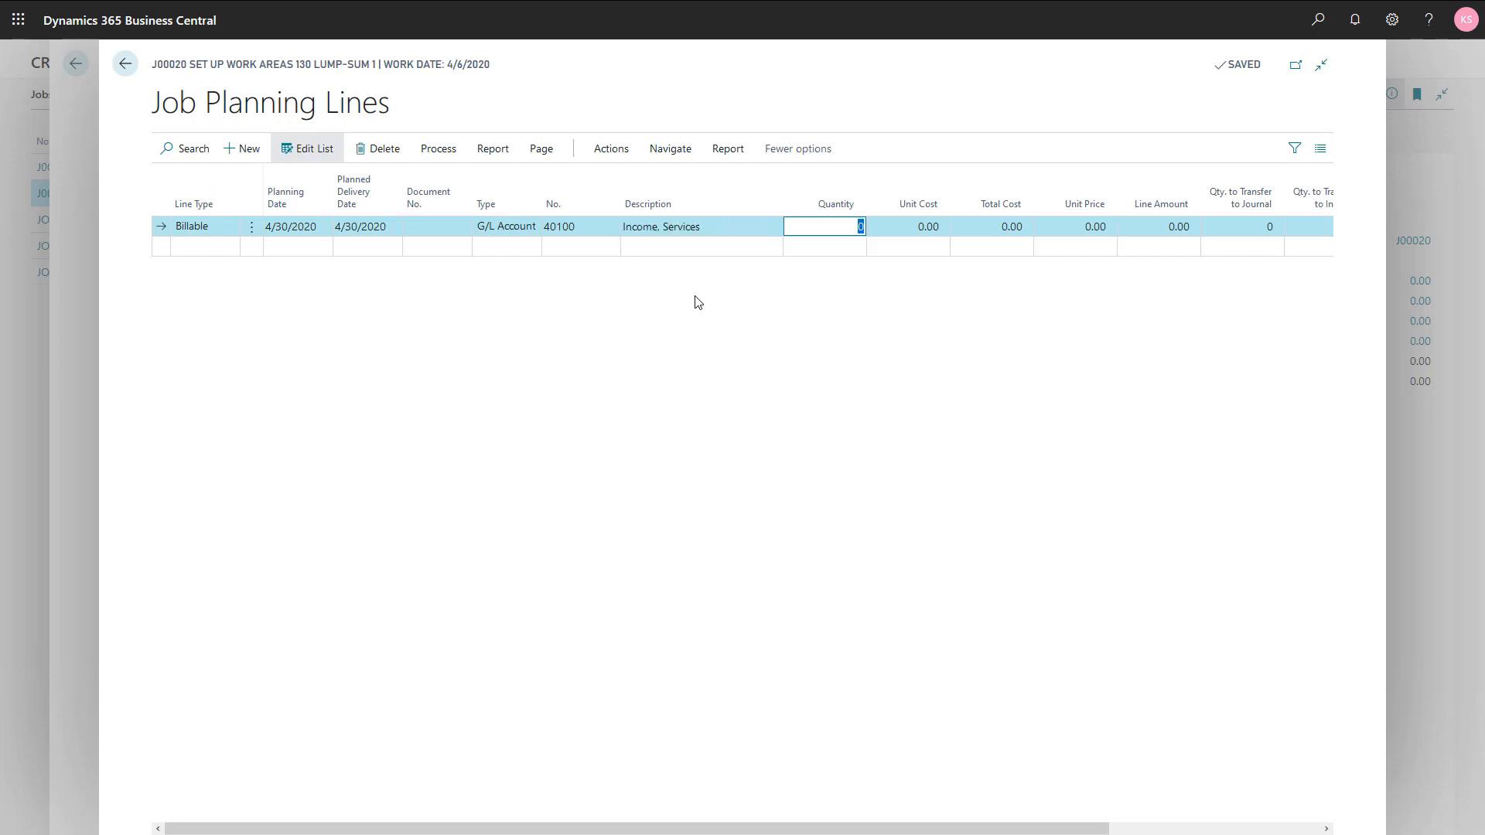
text(1)
key(Tab)
key(Tab)
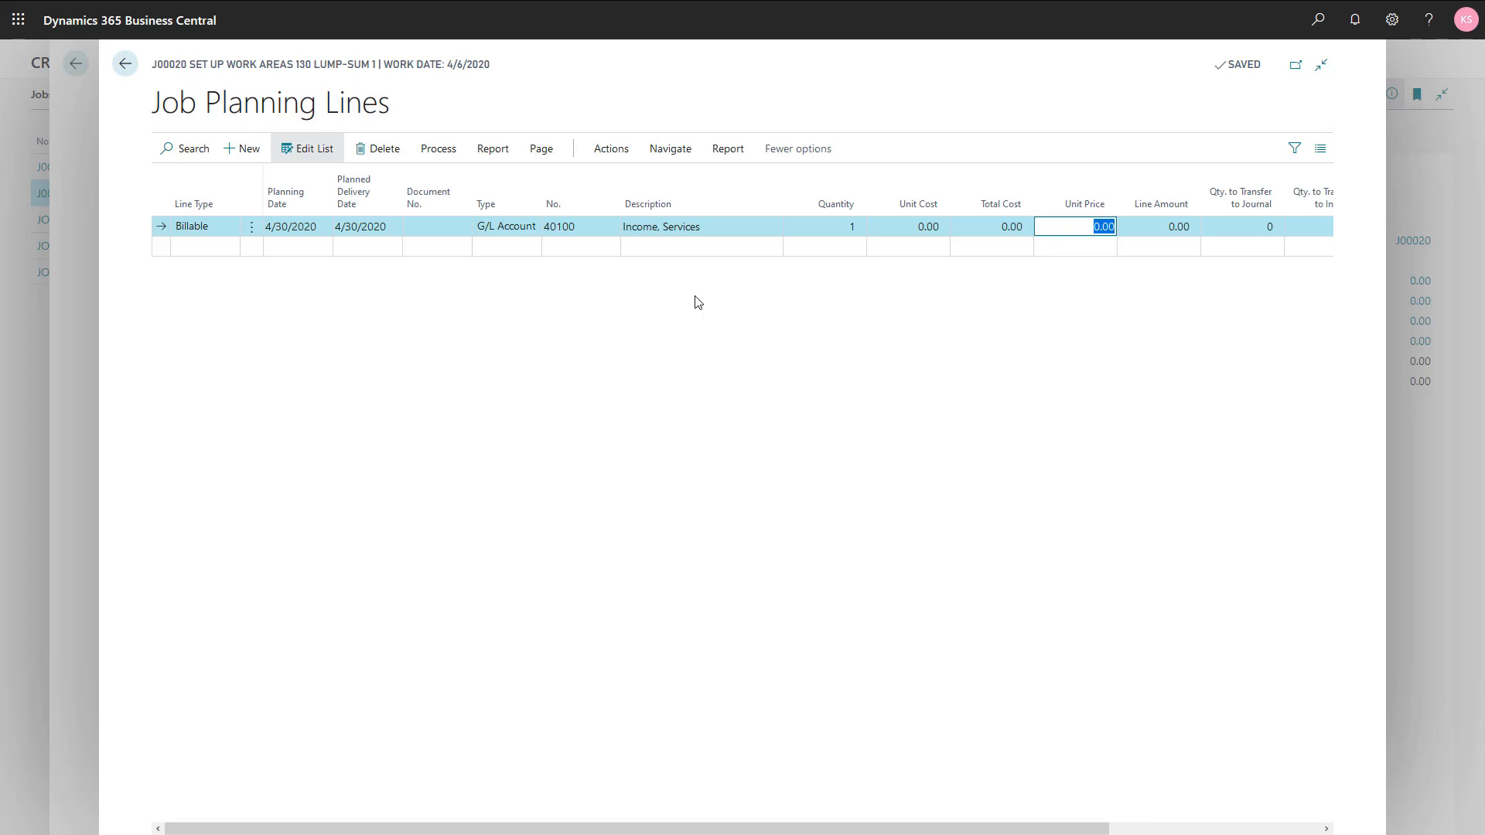
text(8000)
key(Tab)
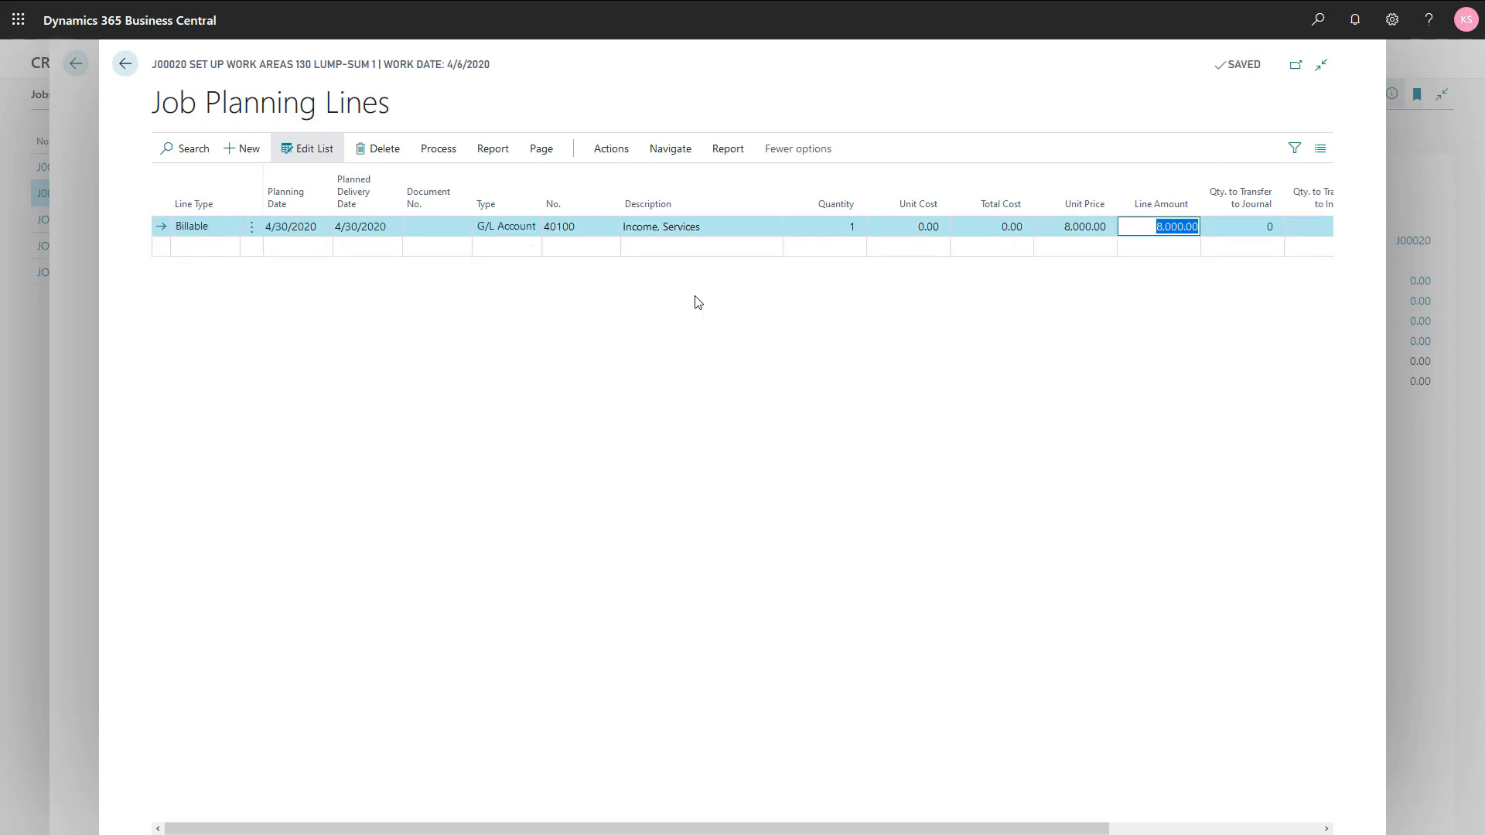
key(Escape)
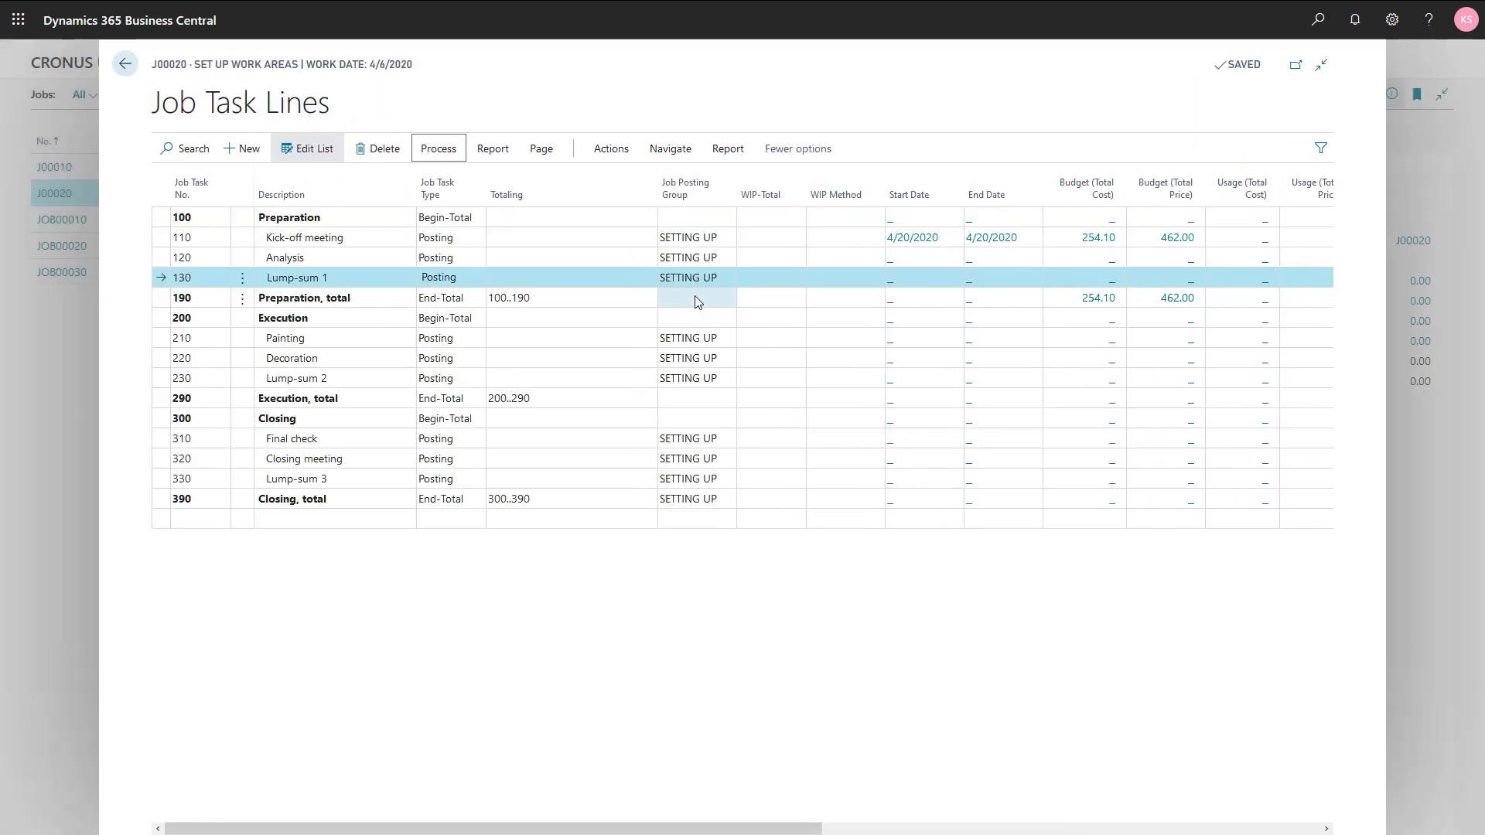
Step: Reopen the task lines of job J00020 and examine the billable amounts for the Lump-sum 1 task and the Preparation total
key(Escape)
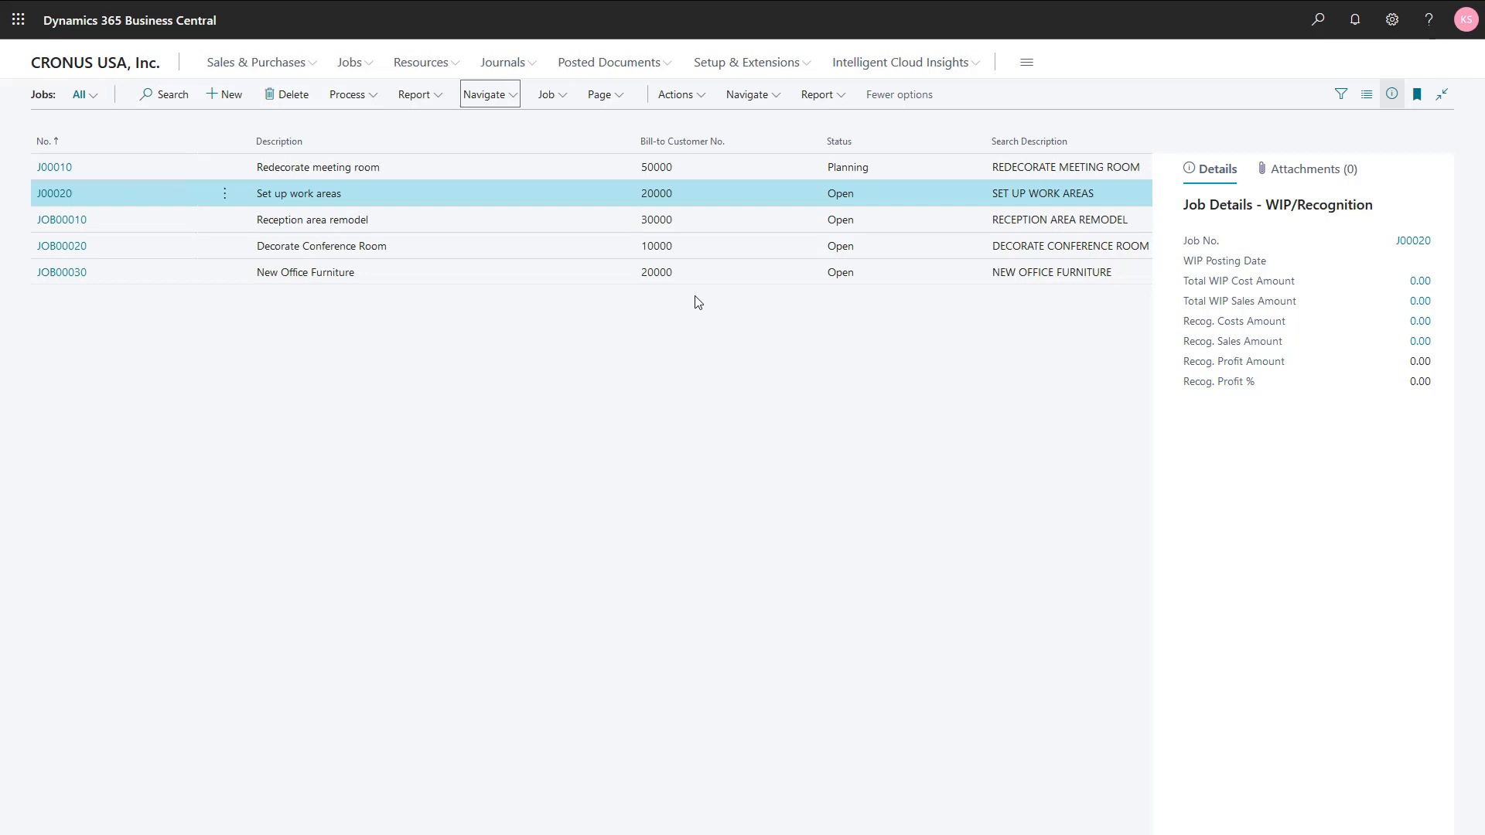
click(489, 95)
click(493, 123)
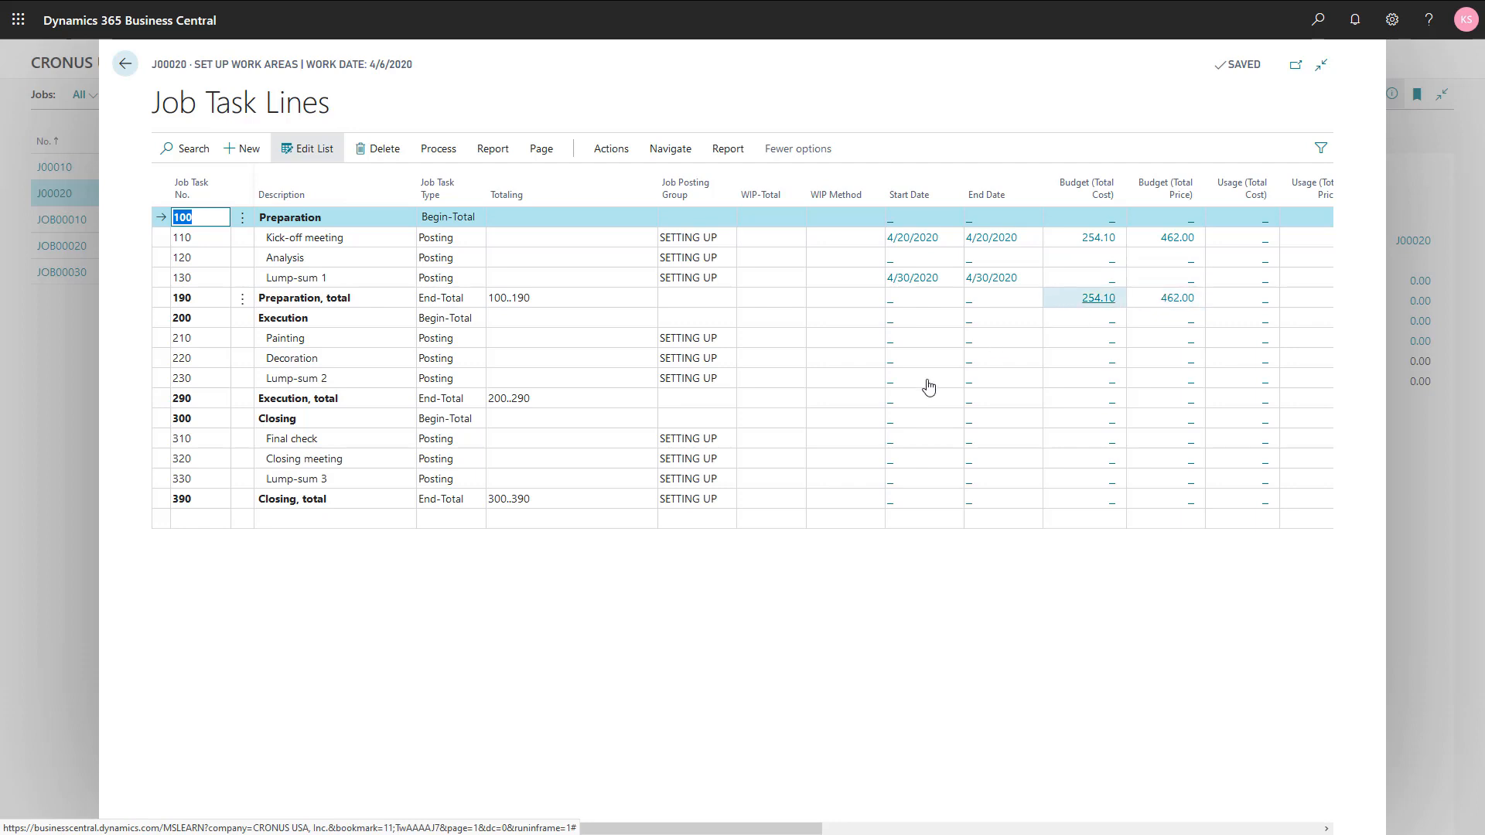
drag(738, 826, 1035, 833)
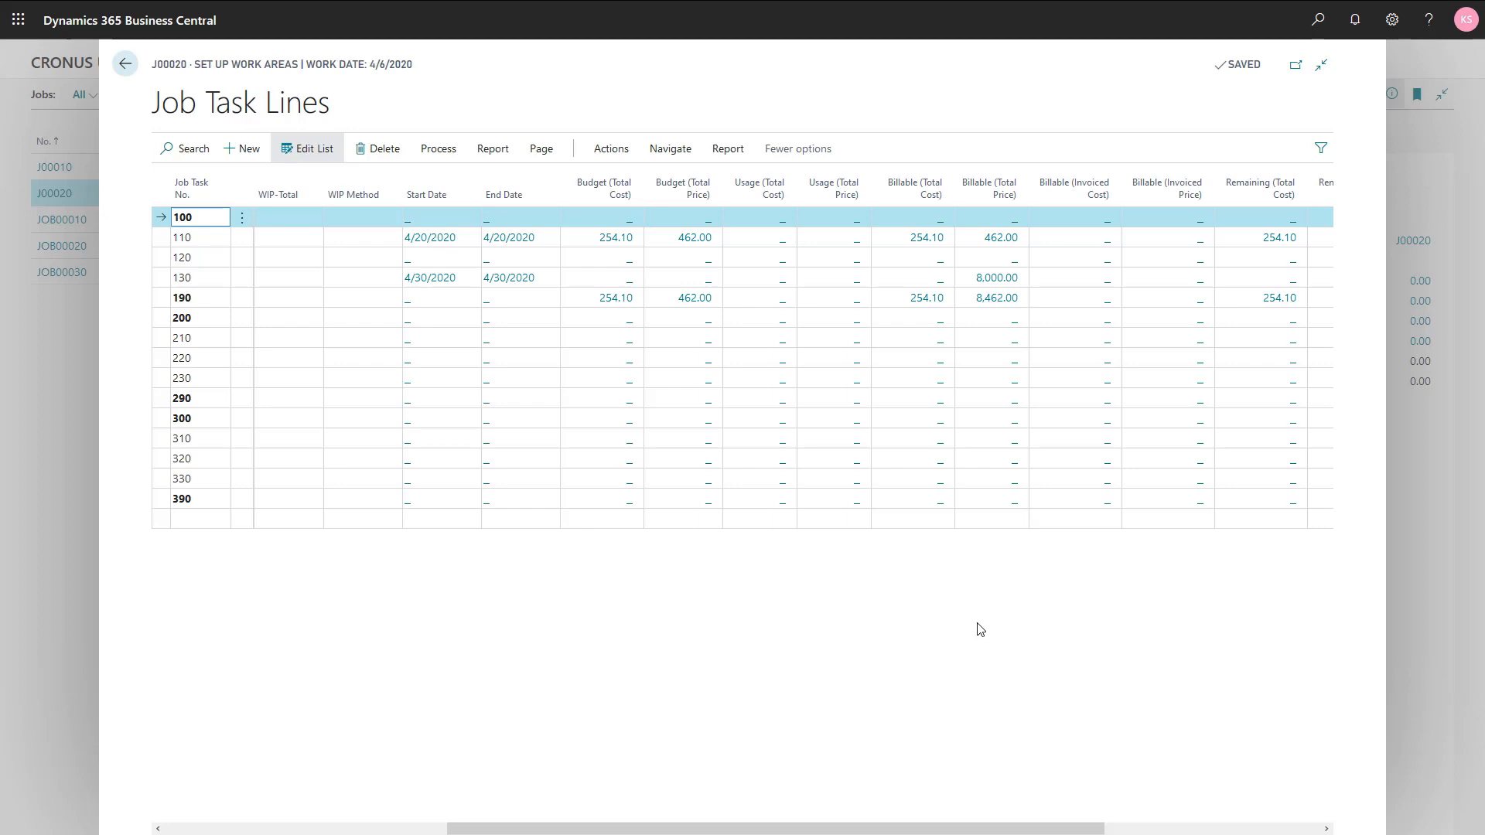
drag(838, 831, 556, 831)
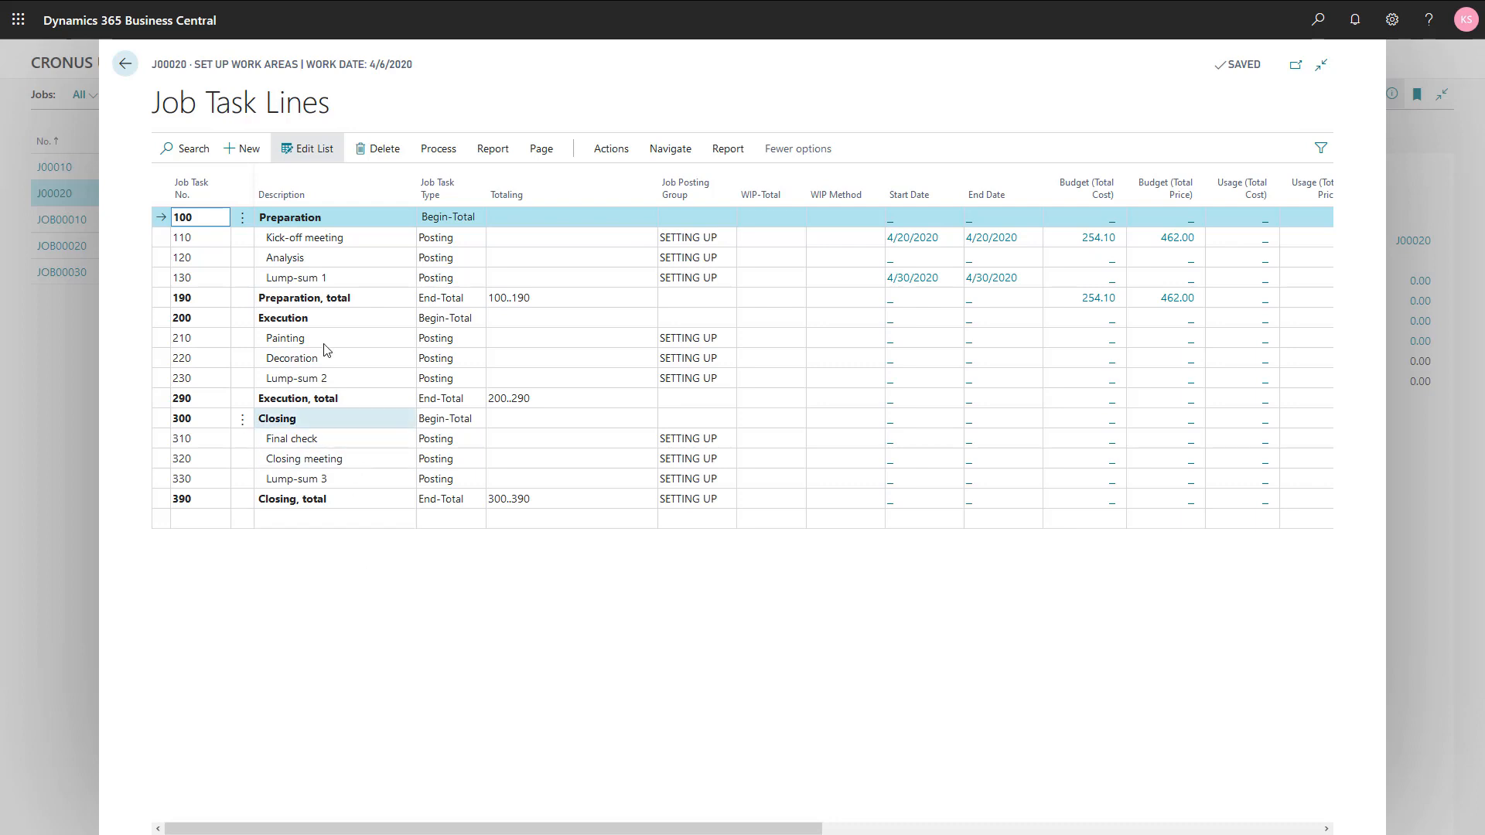
Step: Change the line type of the Kick-off meeting task's planning line to Budget and close its planning lines
click(316, 240)
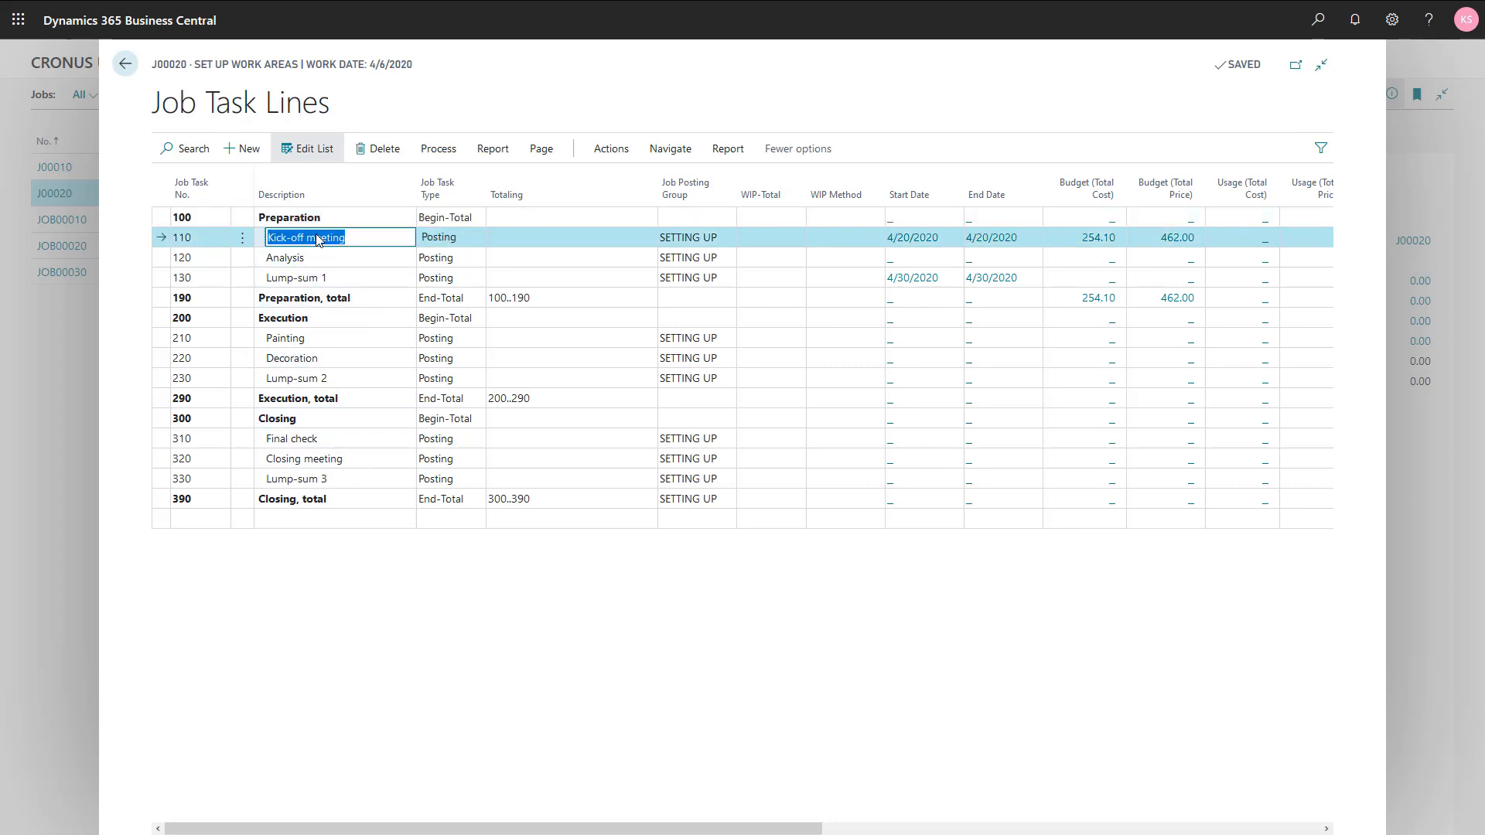
click(436, 153)
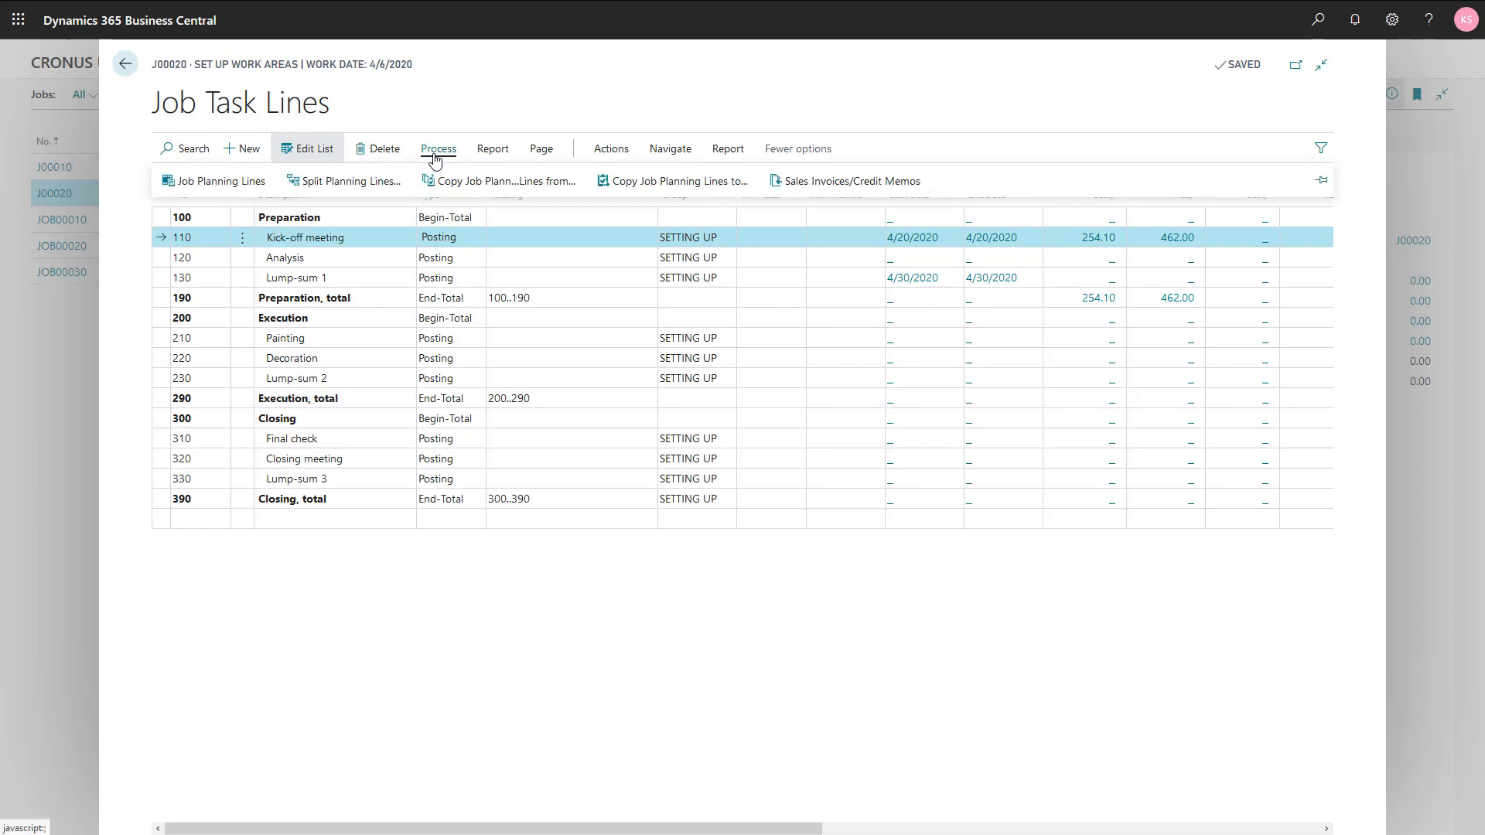
click(246, 189)
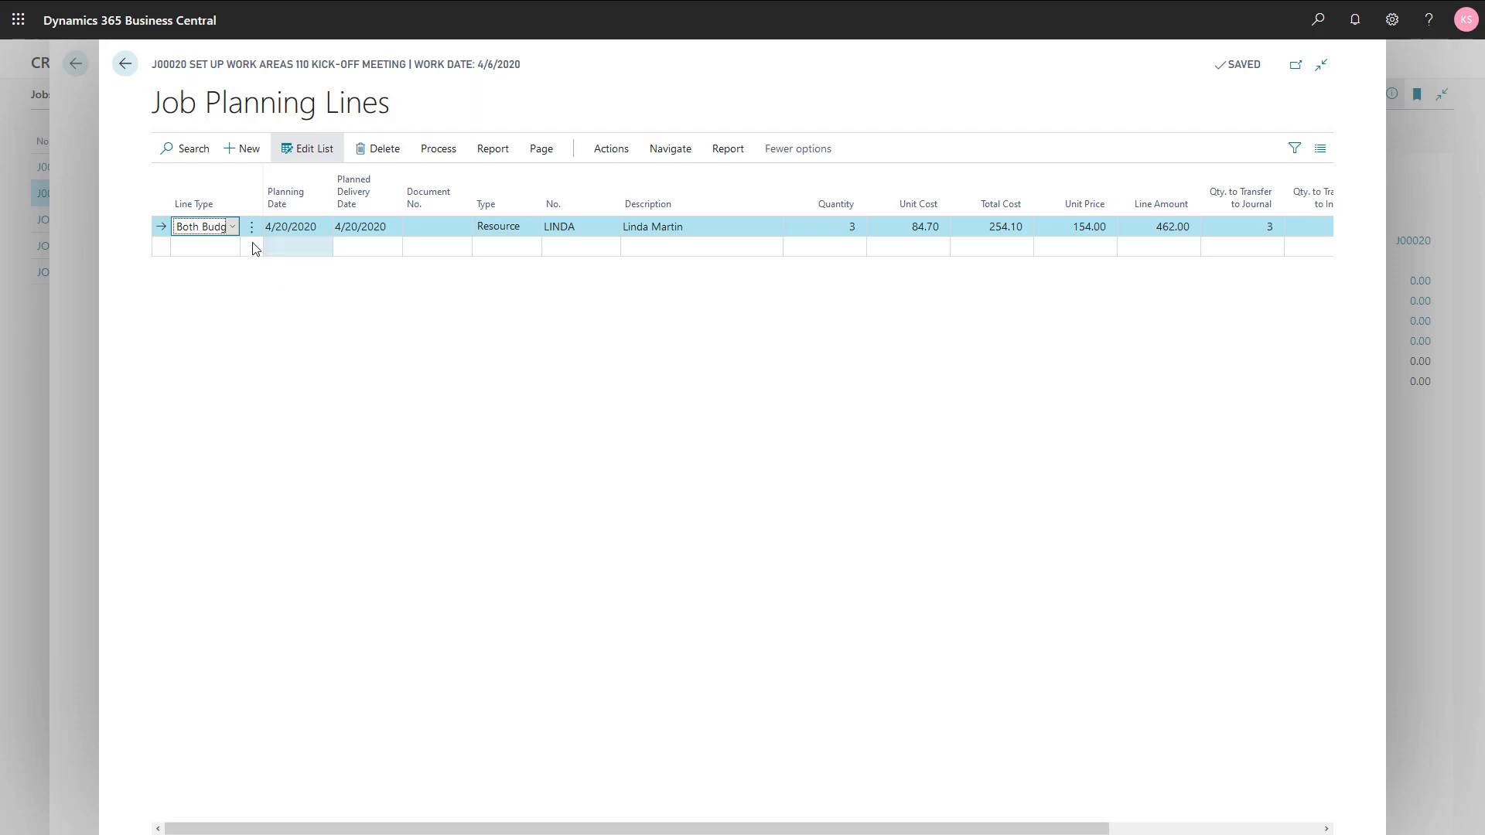
click(232, 227)
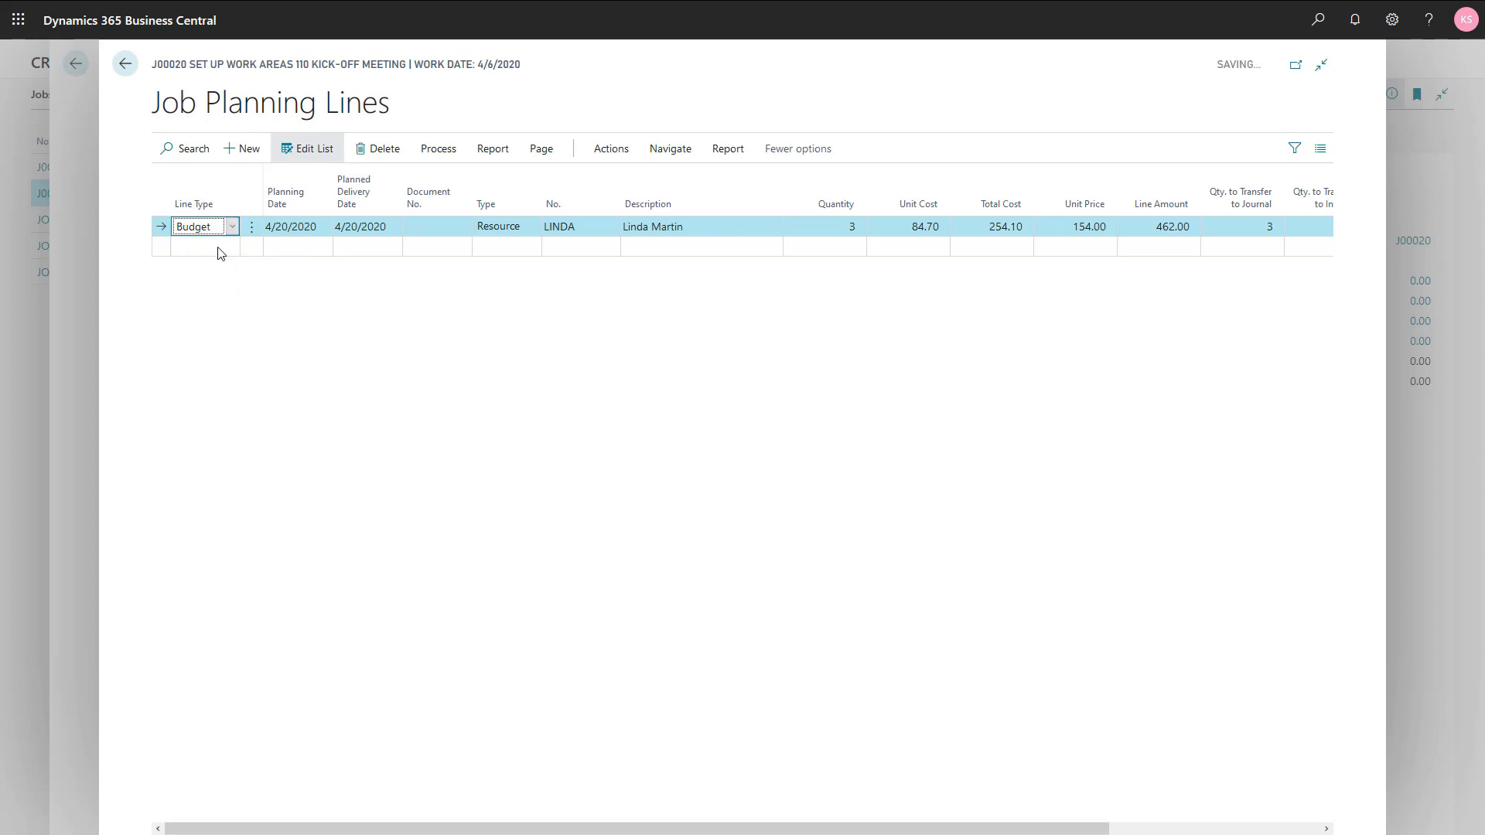
click(219, 253)
key(Escape)
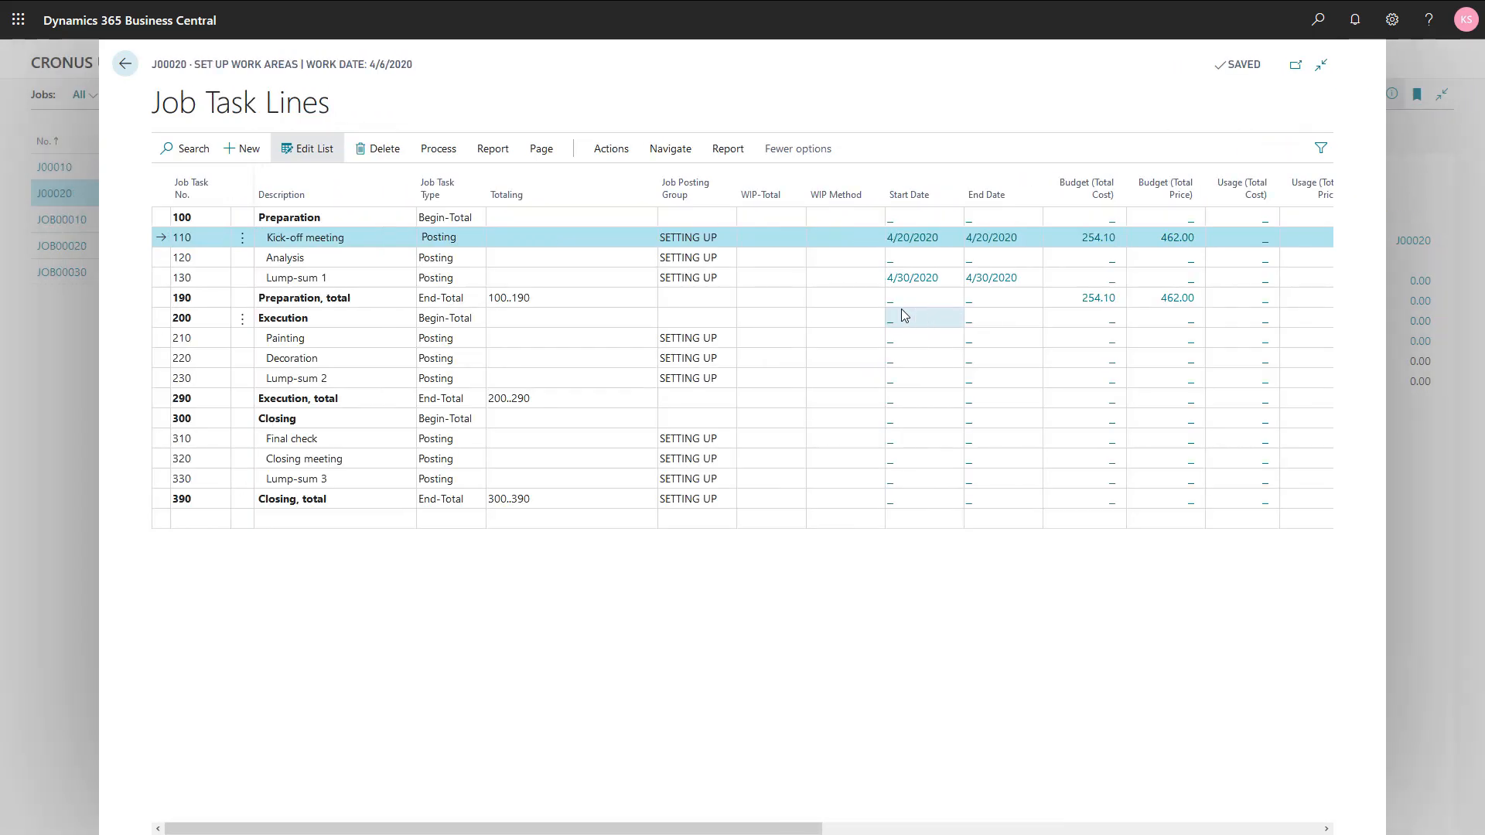
Step: Reload the job task lines and compare the budget and billable amounts of the Kick-off meeting and Lump-sum 1 tasks
key(Escape)
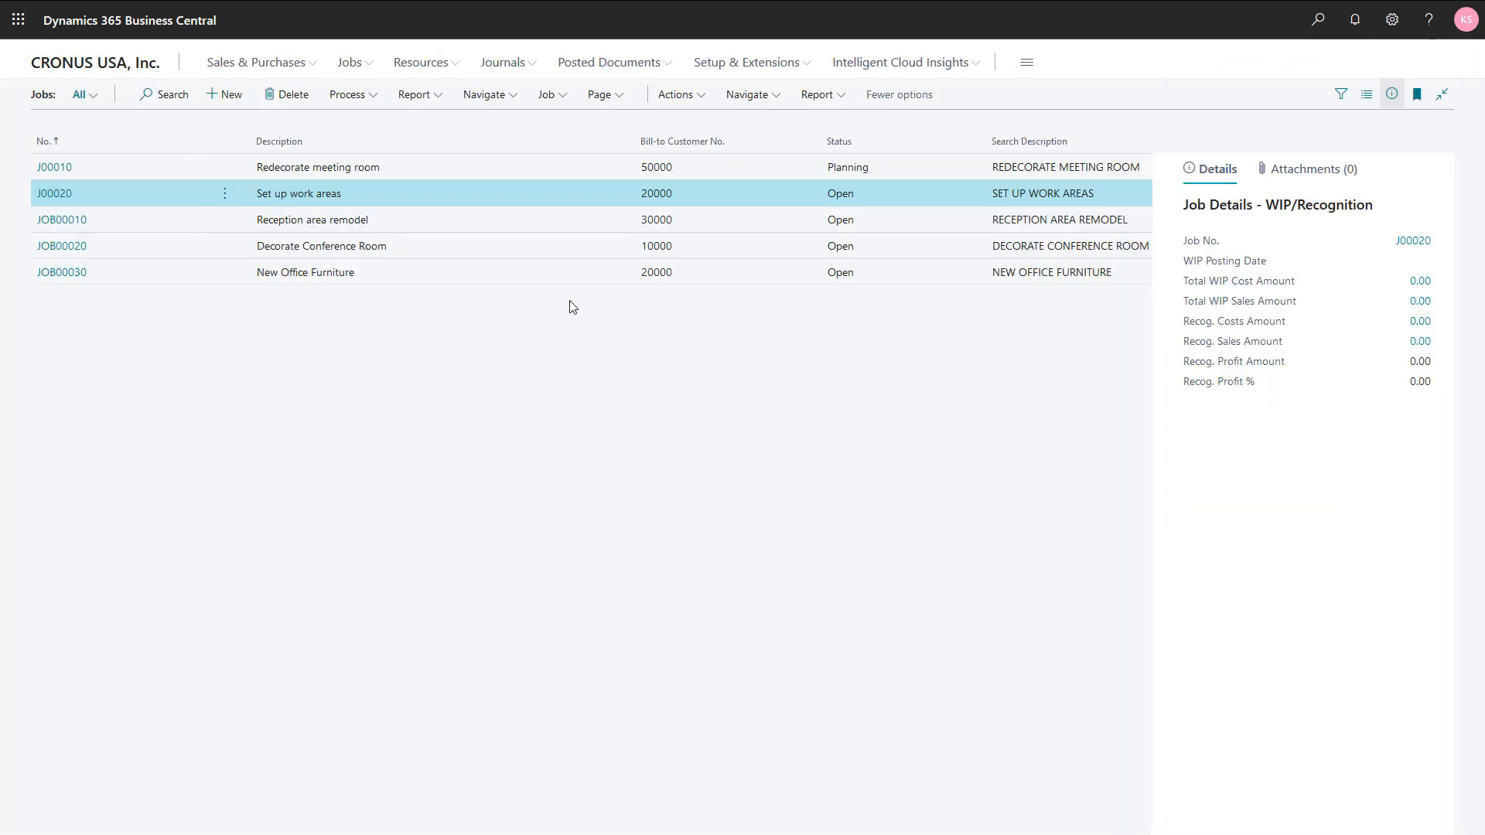
click(479, 94)
click(469, 126)
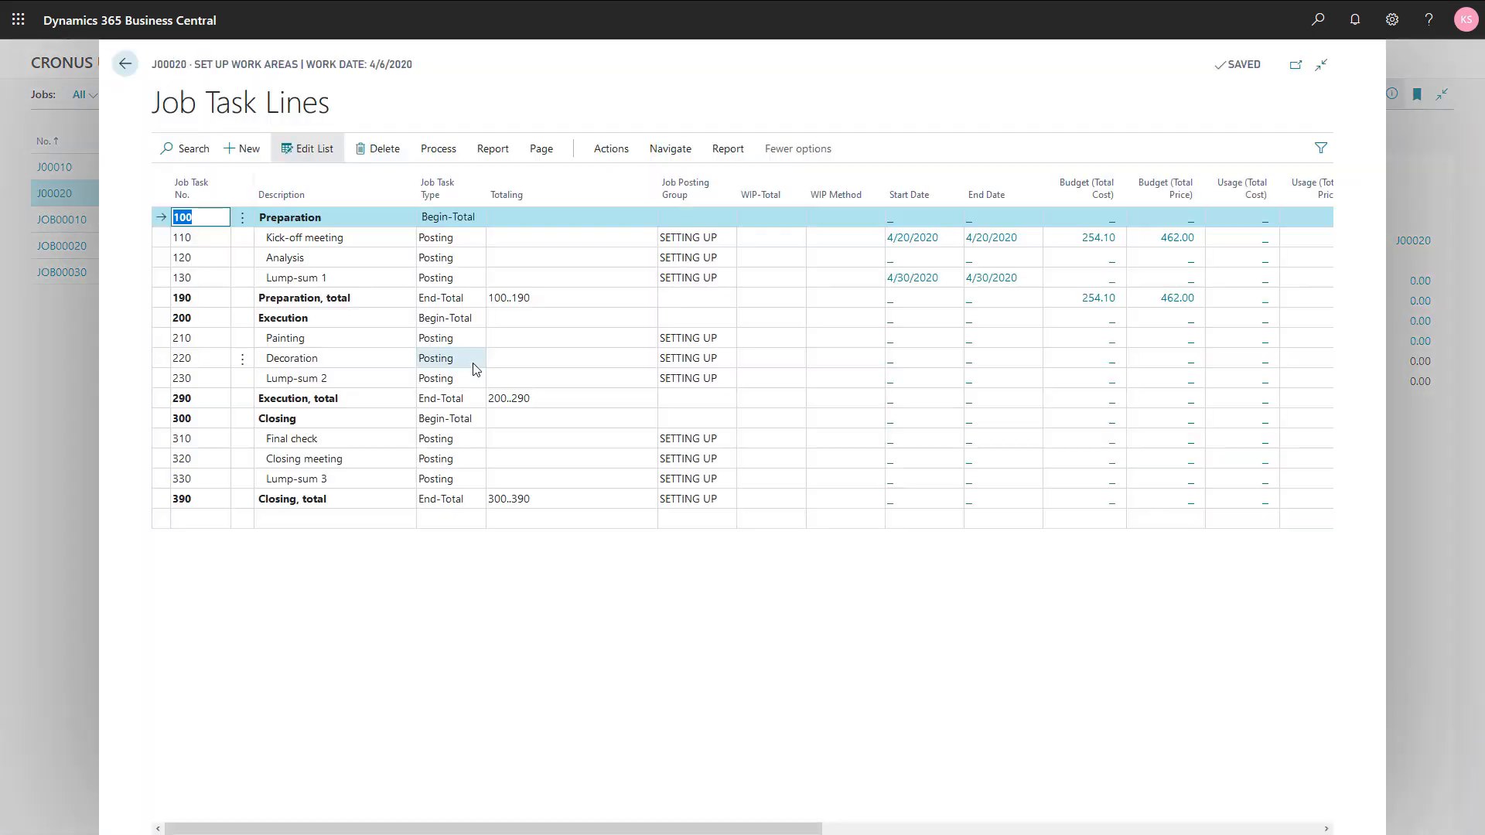
drag(532, 828, 771, 832)
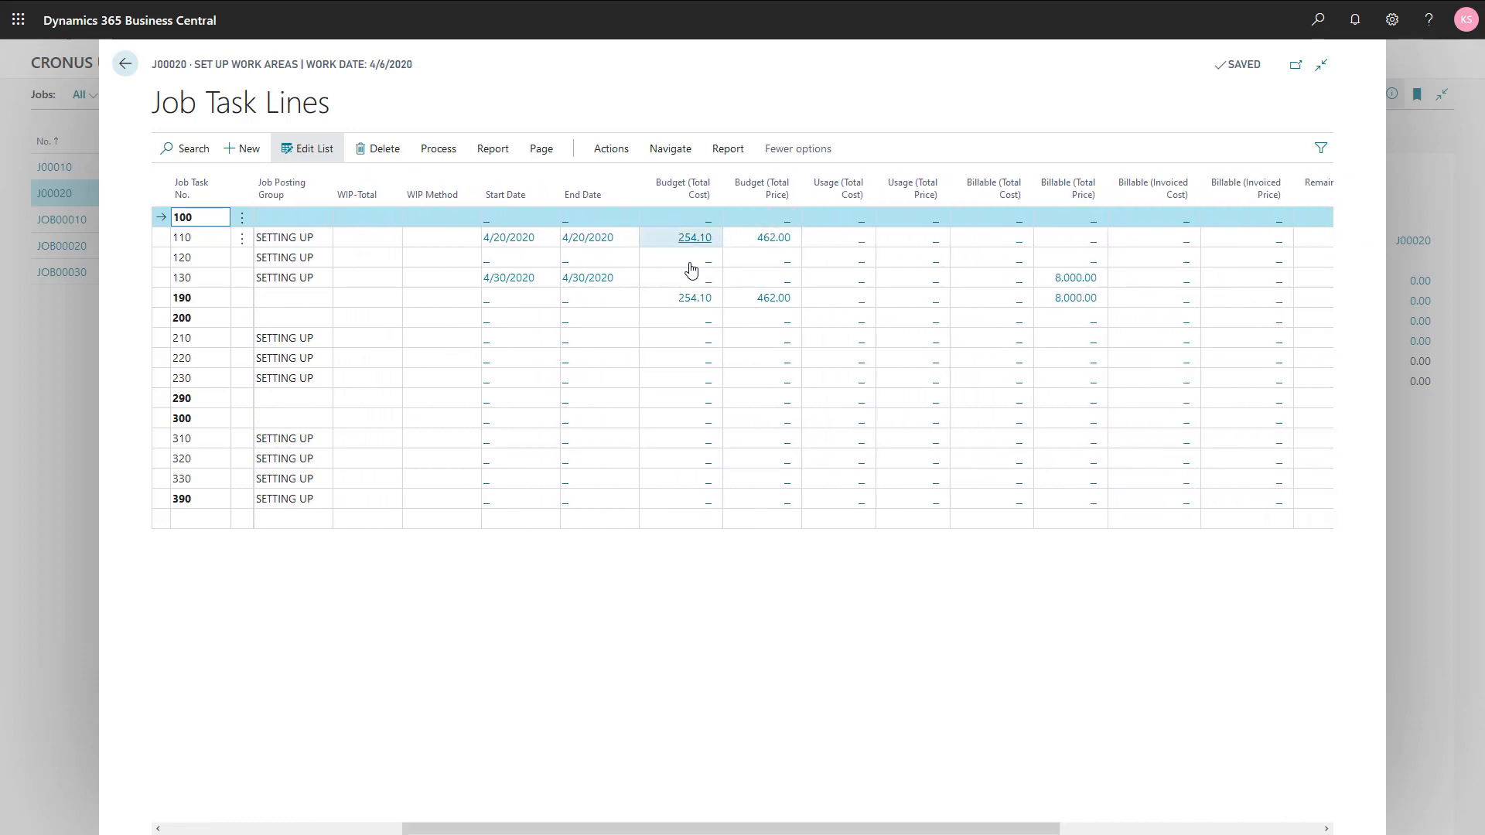